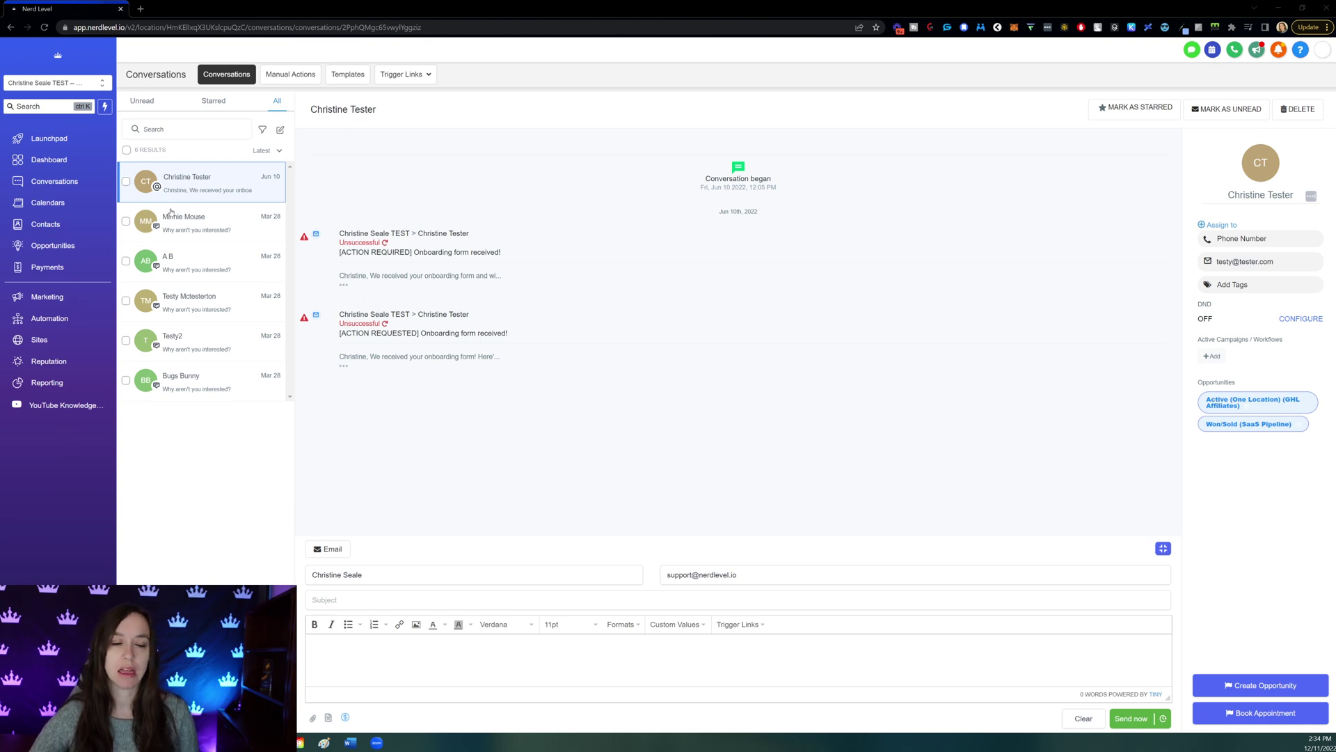
Tick the checkboxes of the top four conversations in the inbox list
{"action": "left_click", "coordinate": [126, 181]}
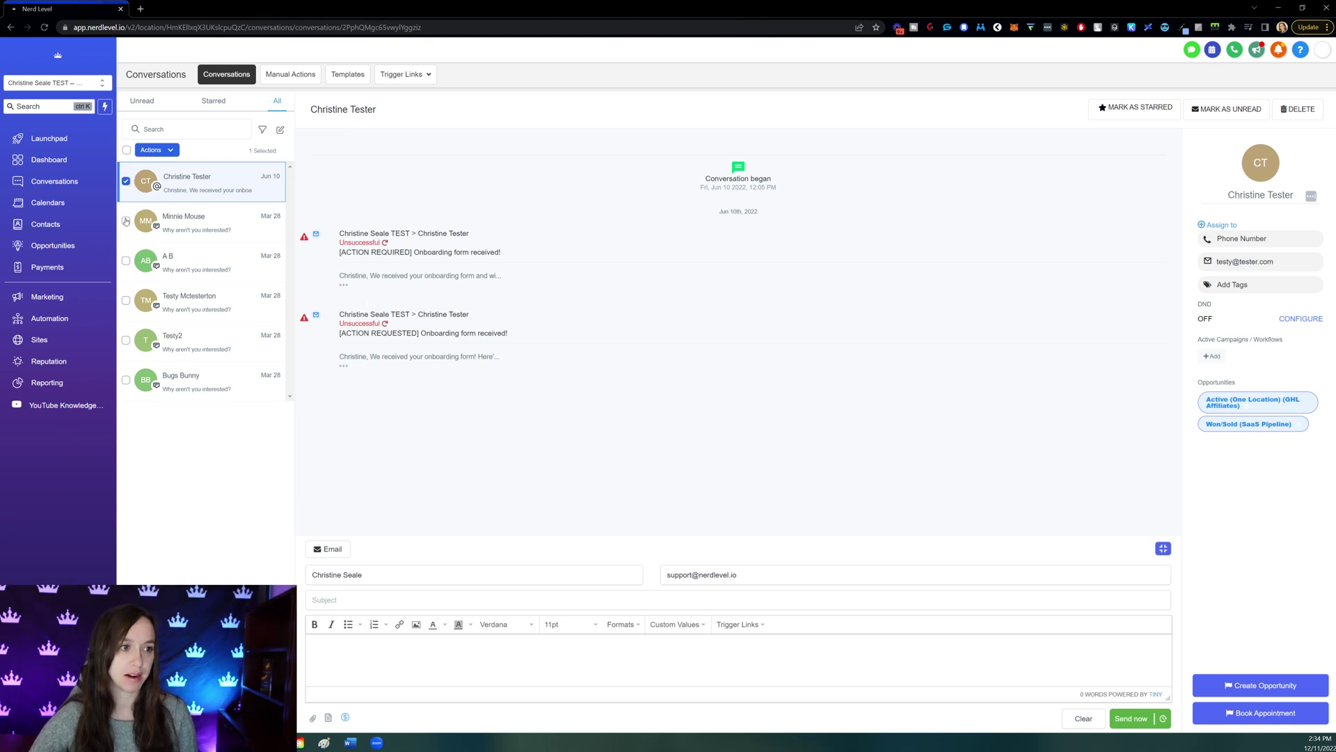
{"action": "left_click", "coordinate": [126, 220]}
{"action": "left_click", "coordinate": [126, 261]}
{"action": "left_click", "coordinate": [126, 302]}
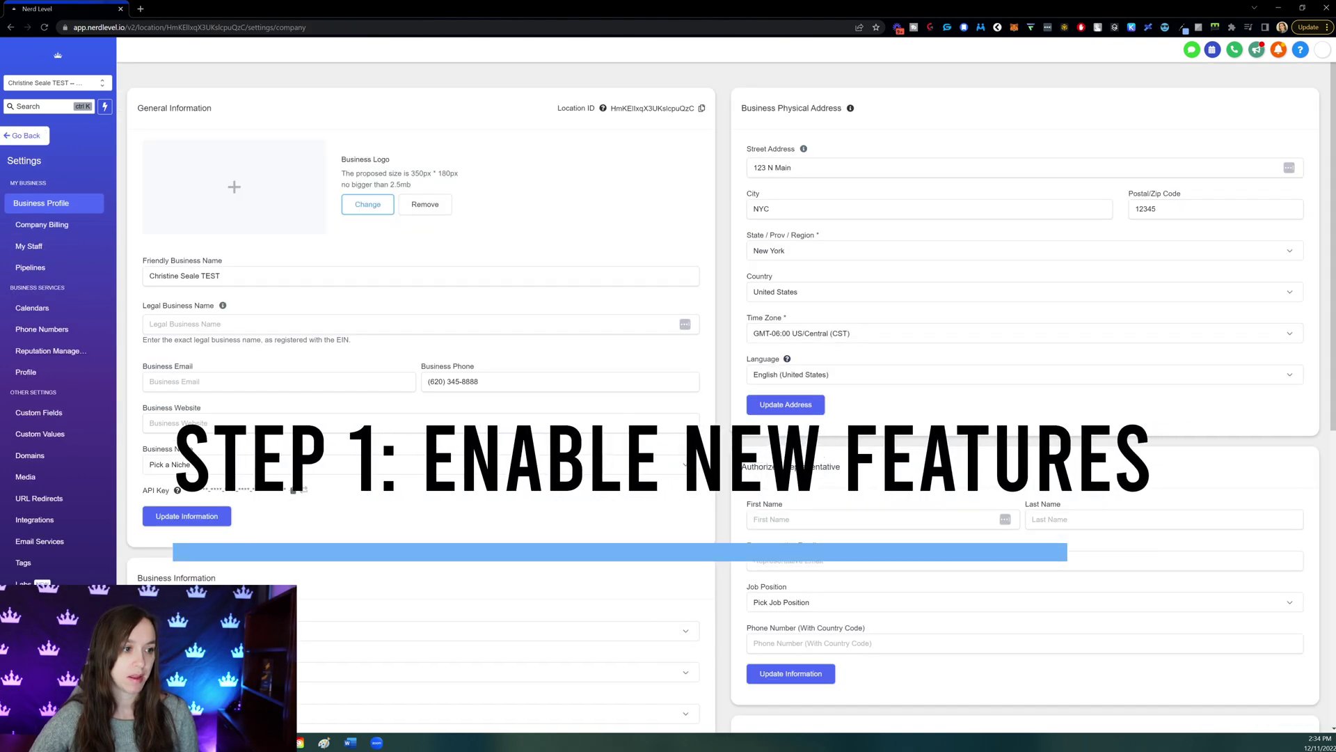
Confirm both Conversations beta toggles are on in Labs, then leave Settings
{"action": "left_click", "coordinate": [28, 583]}
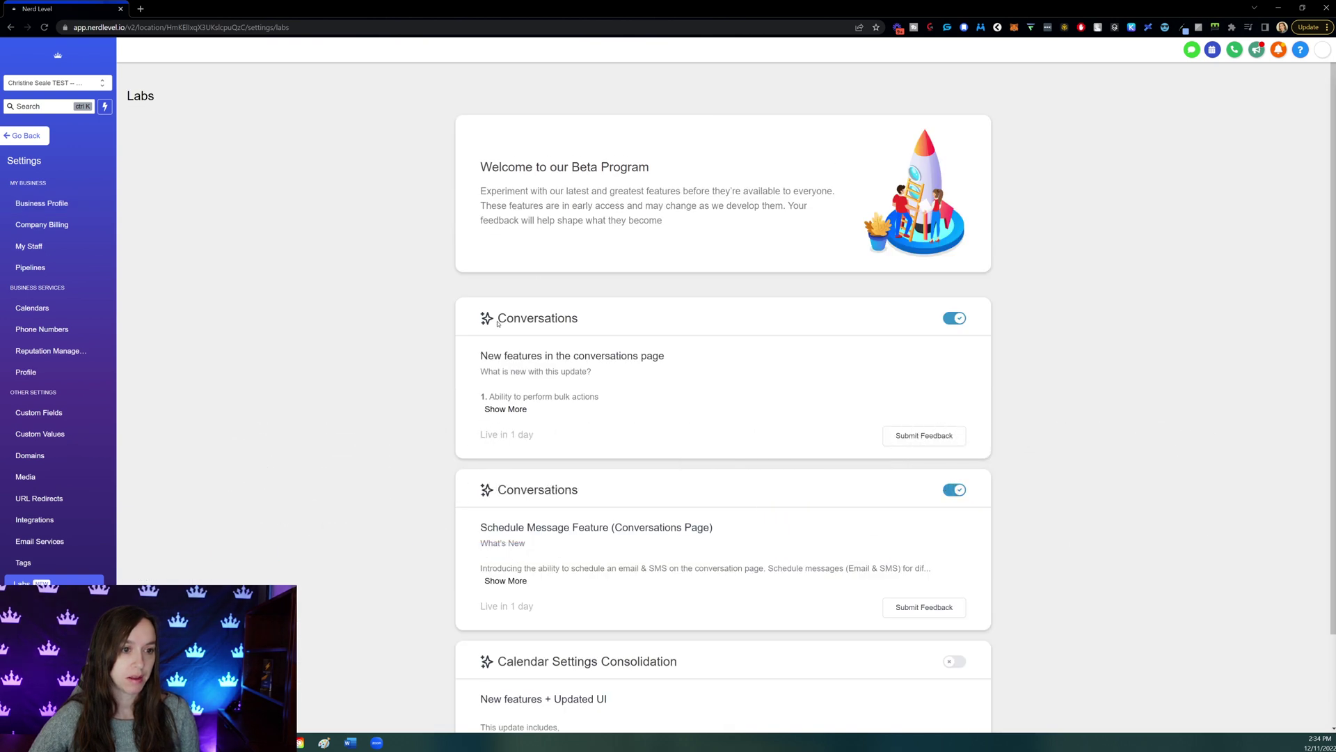
{"action": "left_click_drag", "start_coordinate": [488, 357], "coordinate": [690, 354]}
{"action": "left_click", "coordinate": [689, 354]}
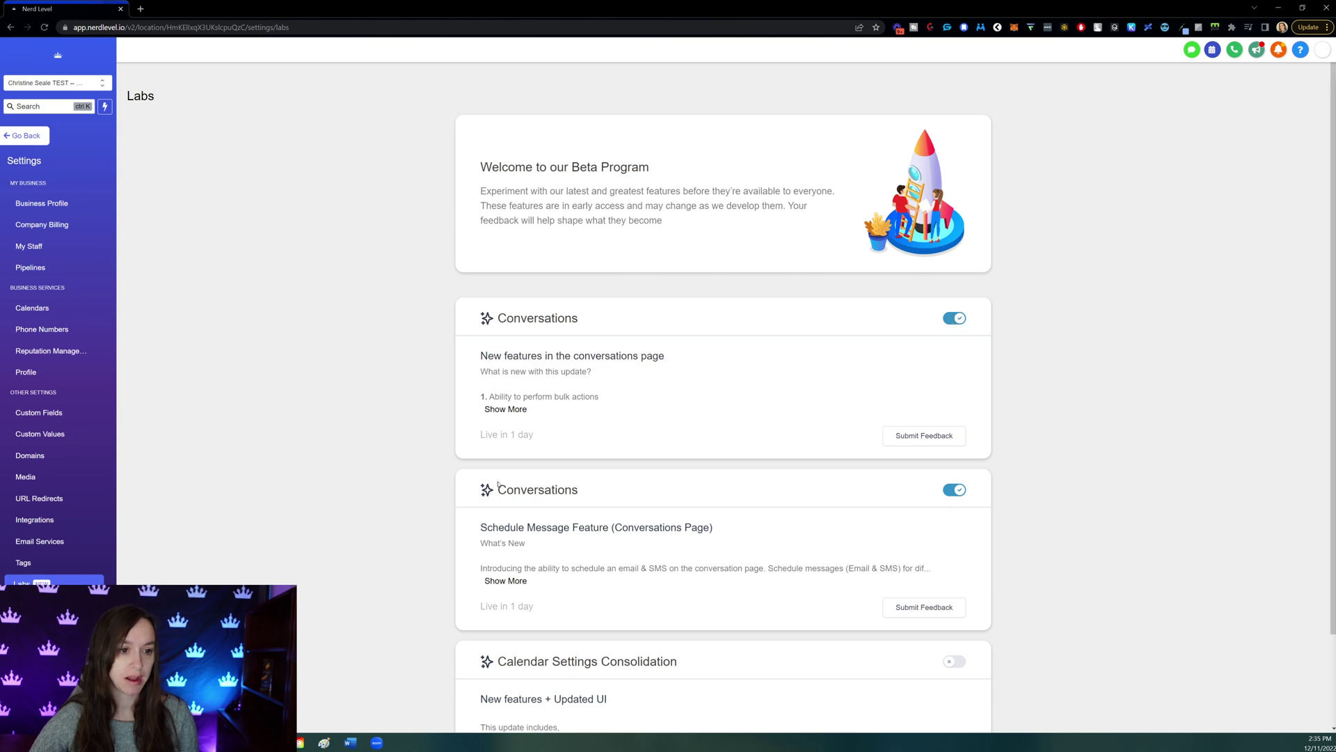
{"action": "left_click_drag", "start_coordinate": [499, 490], "coordinate": [656, 488]}
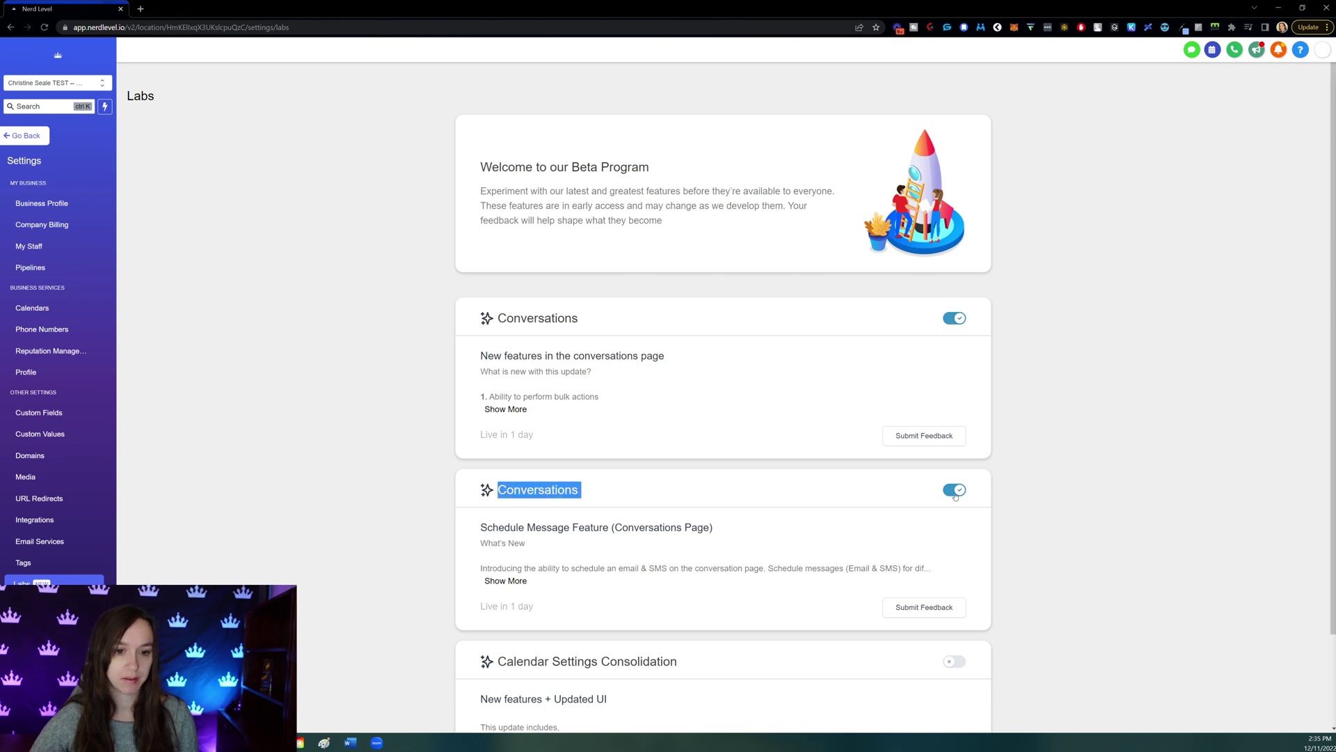
{"action": "left_click", "coordinate": [43, 134]}
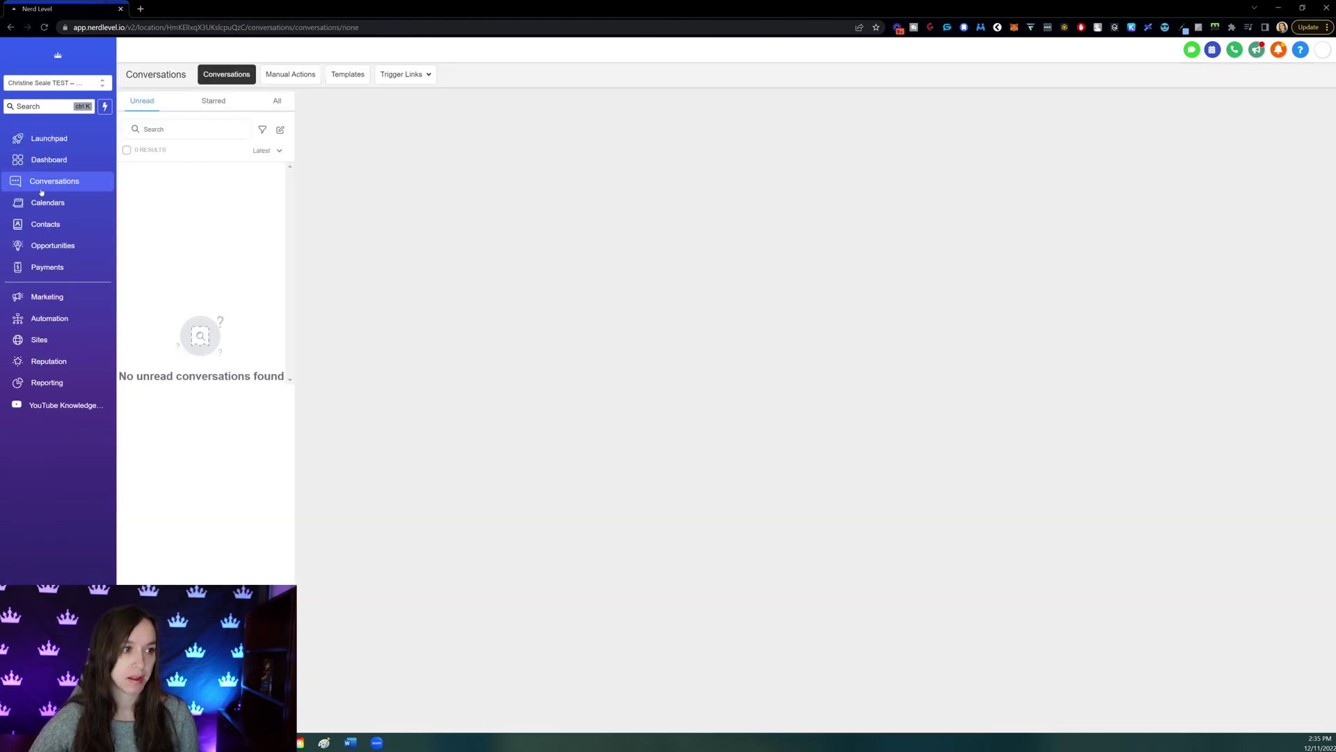
Show the All tab, select every conversation, and bulk mark all six as read
{"action": "left_click", "coordinate": [42, 188]}
{"action": "left_click", "coordinate": [272, 107]}
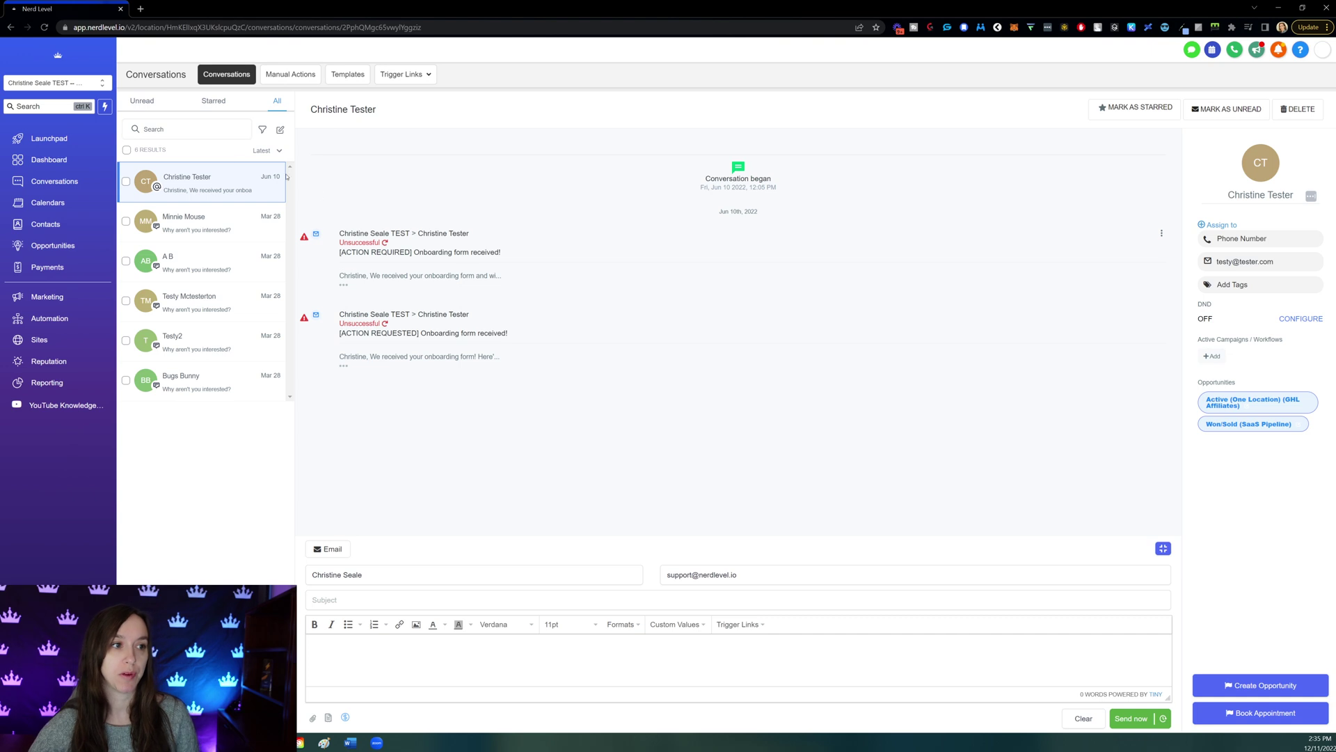
{"action": "left_click", "coordinate": [126, 150]}
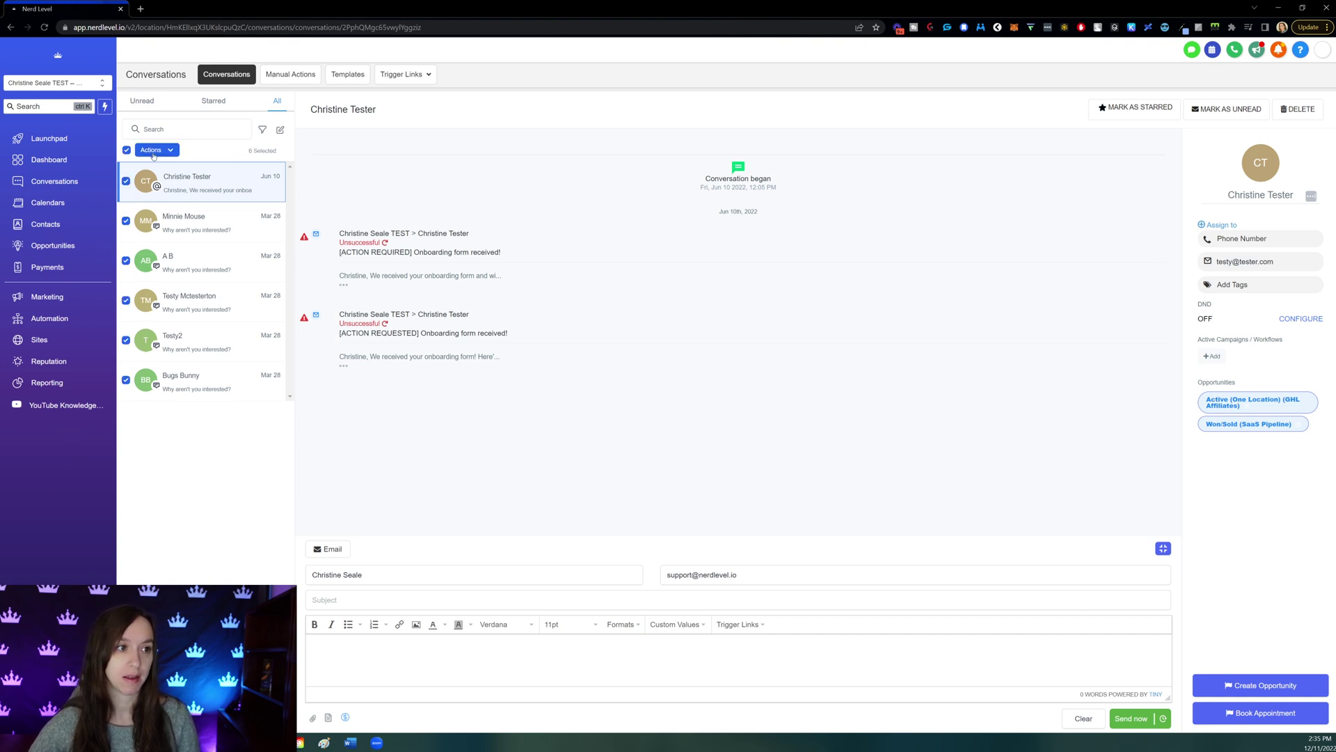
{"action": "left_click", "coordinate": [153, 151]}
{"action": "left_click", "coordinate": [235, 159]}
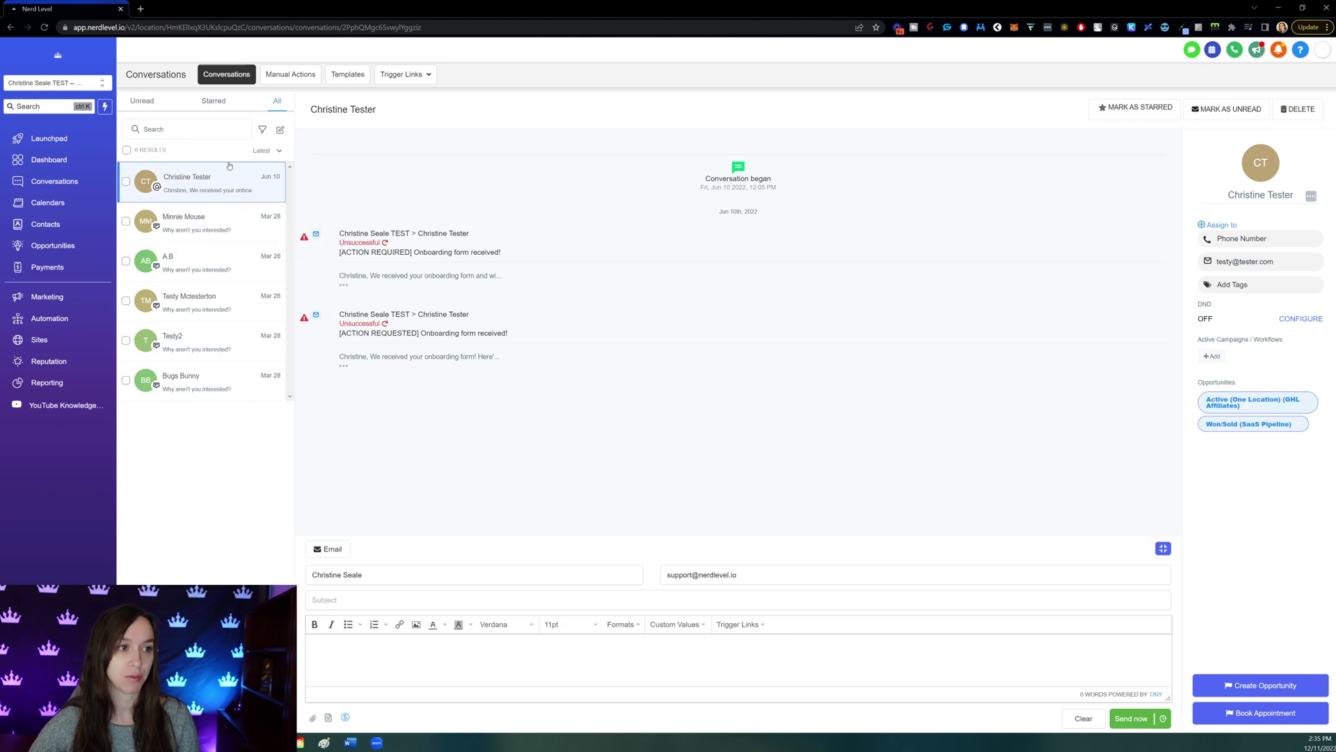
{"action": "left_click", "coordinate": [126, 151]}
{"action": "left_click", "coordinate": [160, 153]}
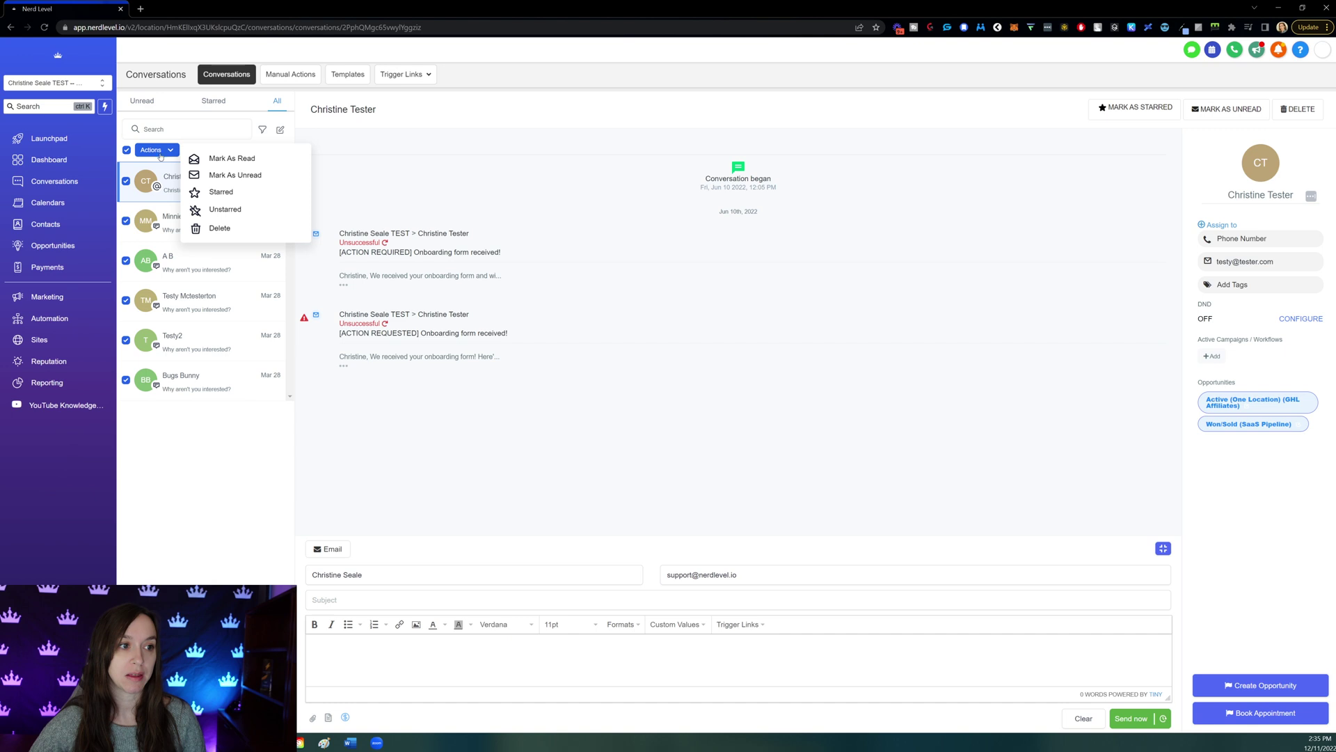
{"action": "left_click", "coordinate": [207, 175]}
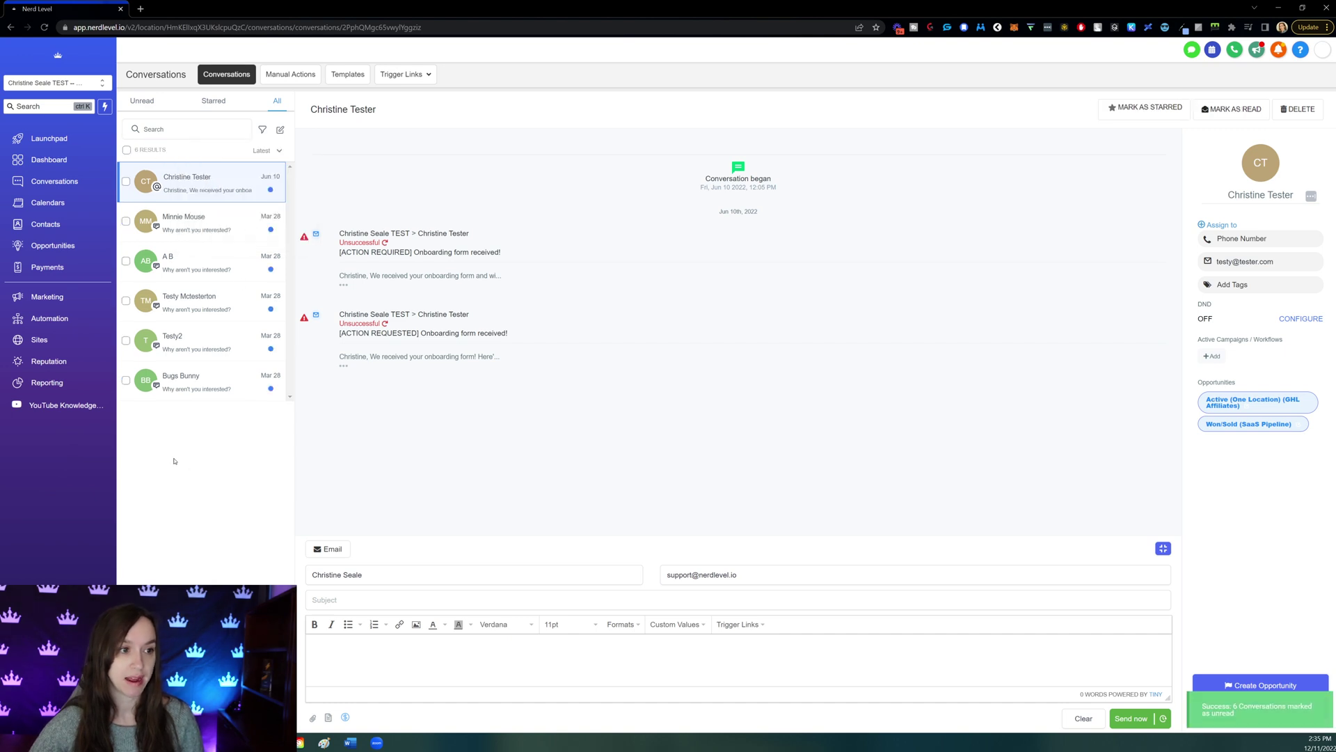
{"action": "left_click", "coordinate": [127, 150]}
{"action": "left_click", "coordinate": [155, 150]}
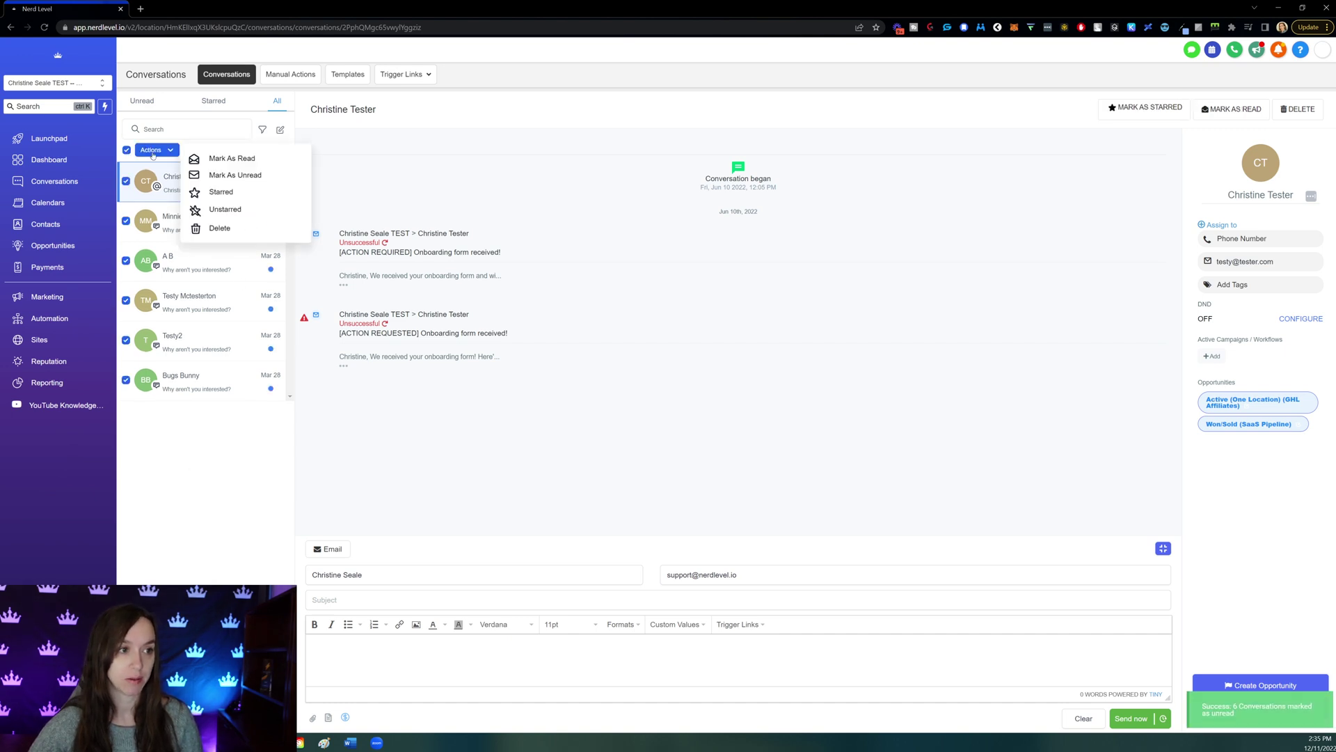
{"action": "left_click", "coordinate": [203, 159]}
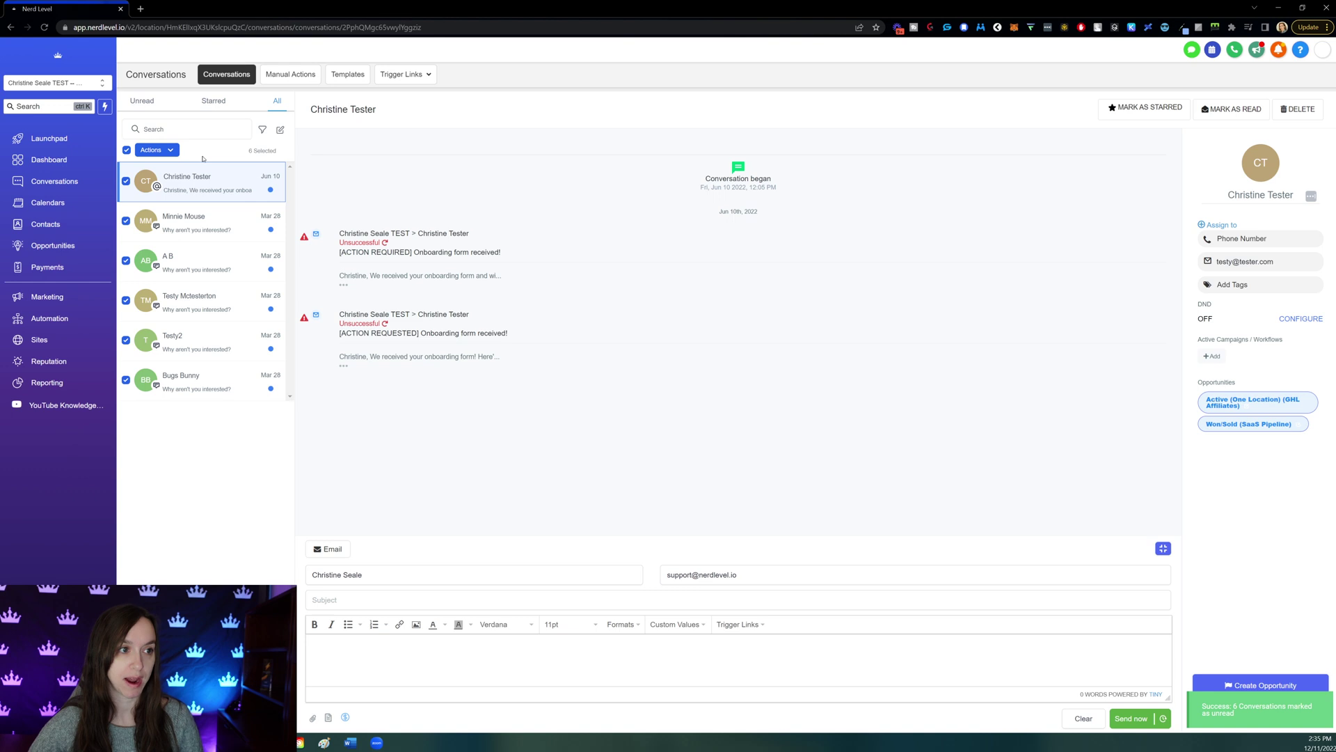
{"action": "left_click", "coordinate": [126, 150]}
{"action": "left_click", "coordinate": [155, 150]}
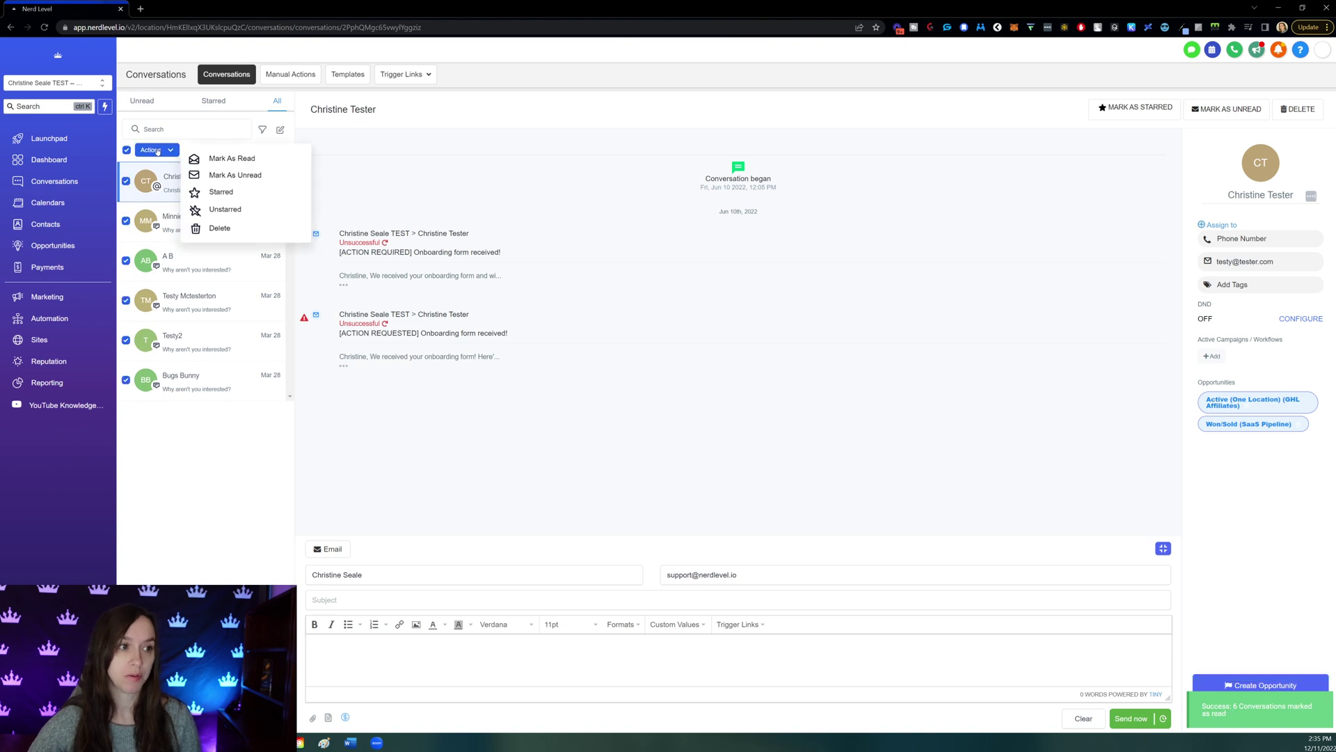
{"action": "left_click", "coordinate": [222, 192]}
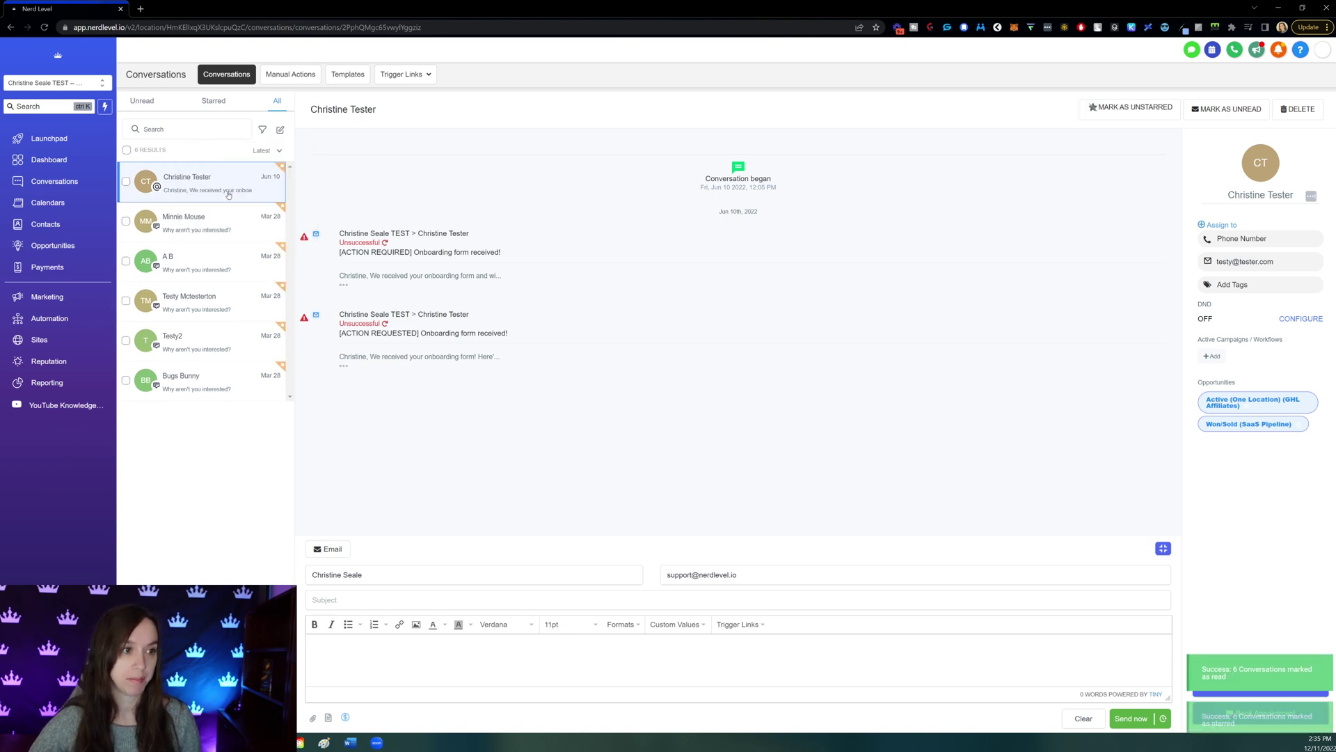
{"action": "left_click", "coordinate": [127, 150]}
{"action": "left_click", "coordinate": [156, 150]}
{"action": "left_click", "coordinate": [212, 192]}
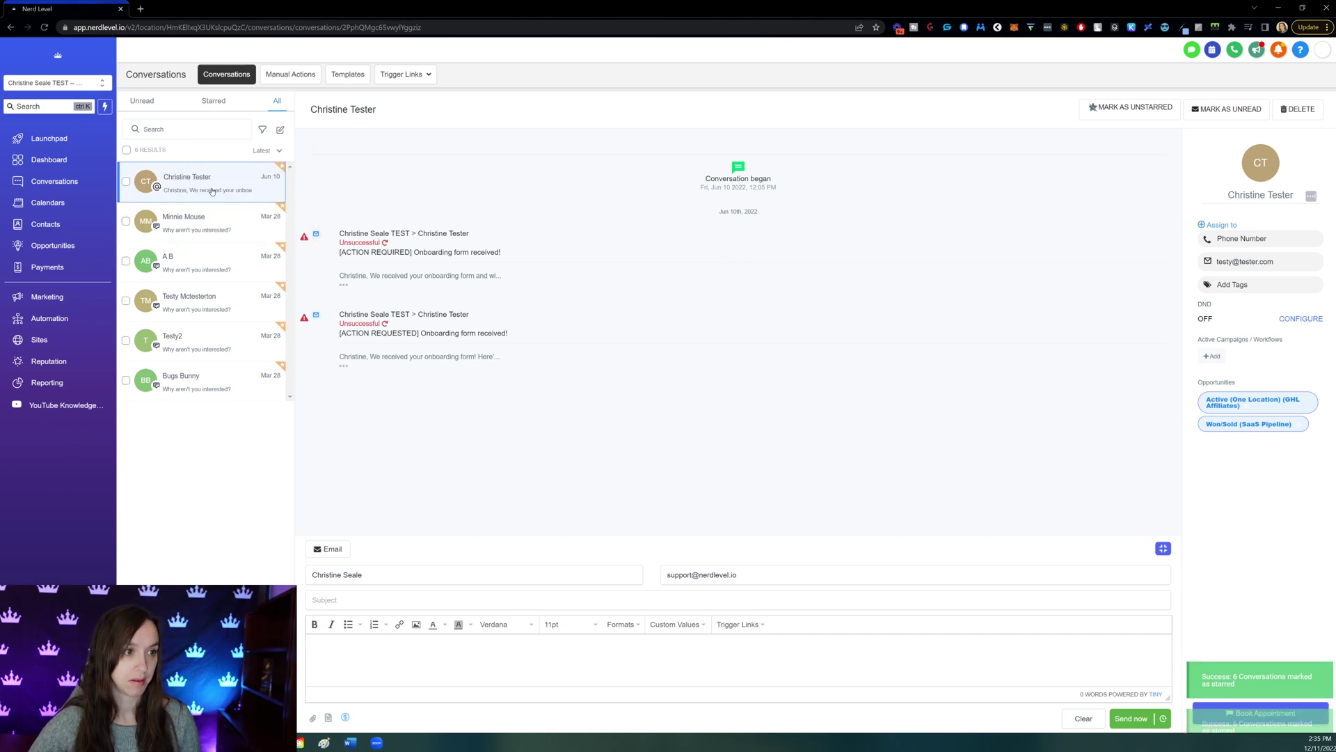
{"action": "left_click", "coordinate": [126, 149]}
{"action": "left_click", "coordinate": [156, 150]}
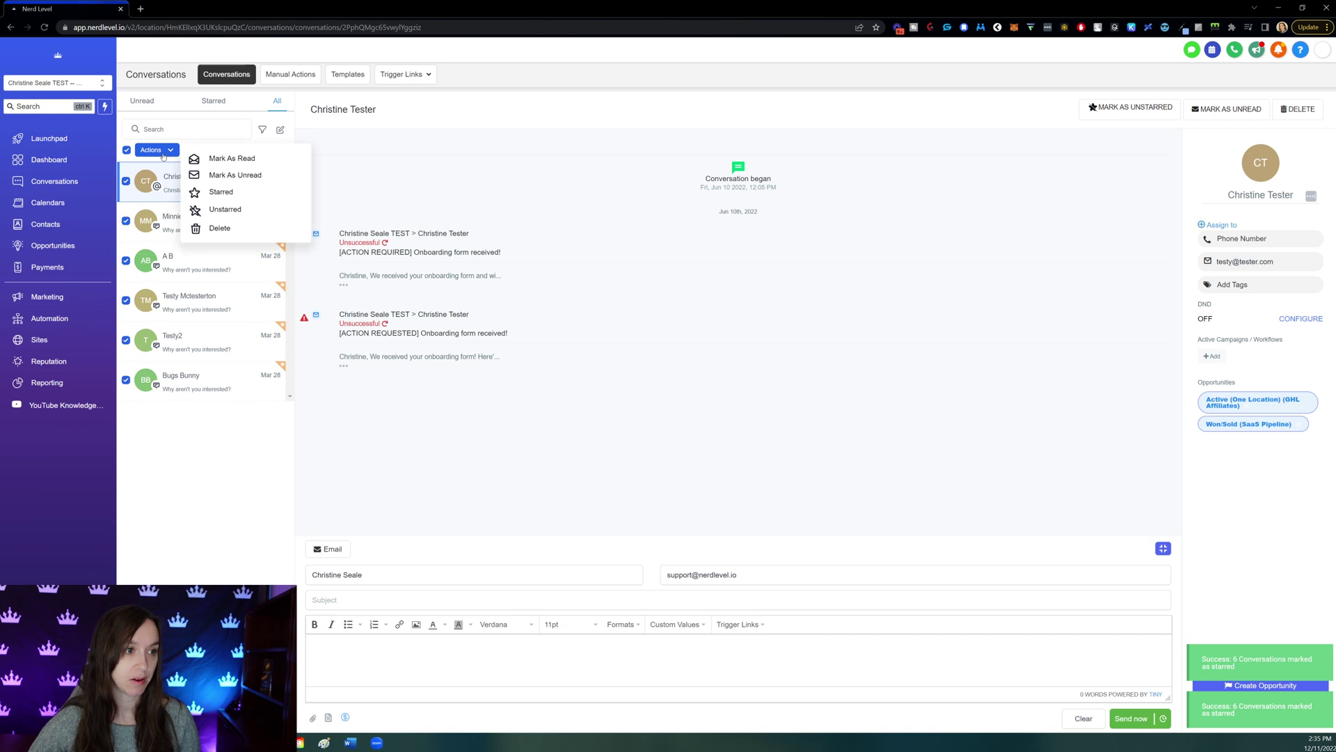
{"action": "left_click", "coordinate": [221, 208]}
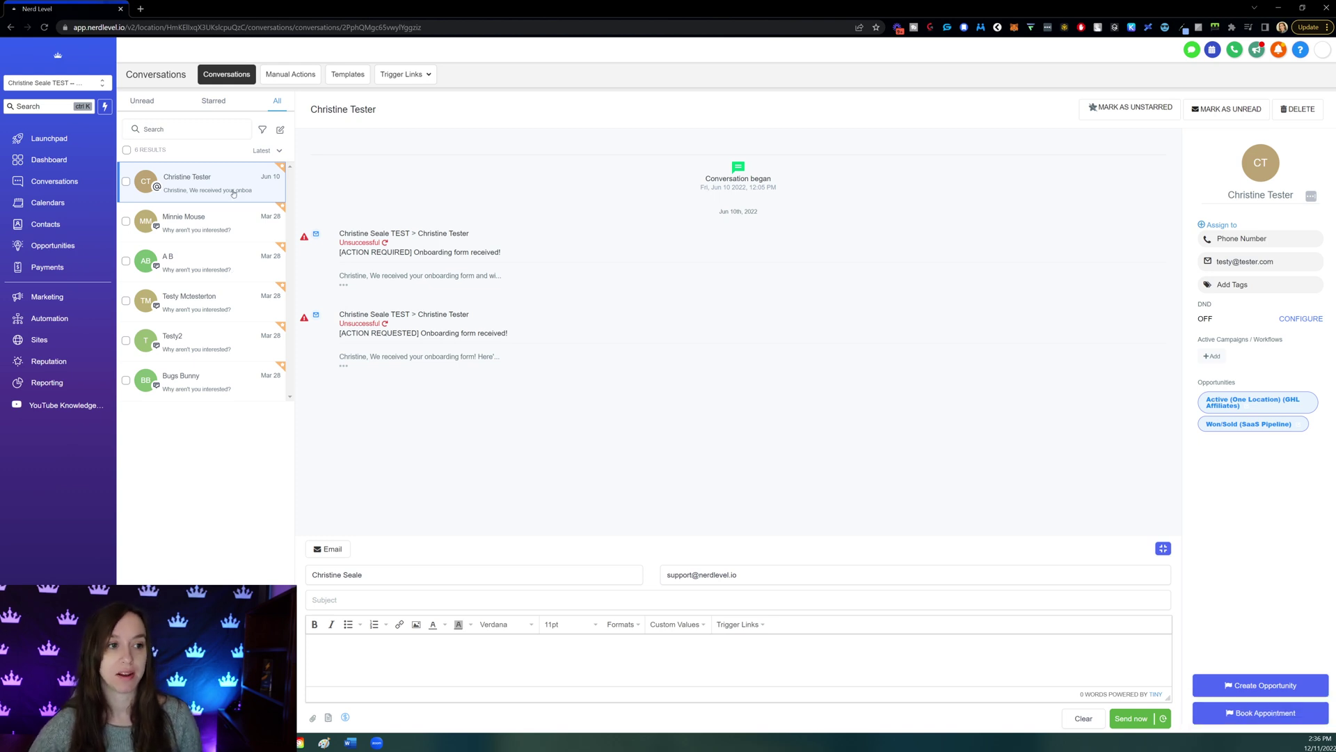
{"action": "left_click", "coordinate": [126, 181]}
{"action": "left_click", "coordinate": [155, 150]}
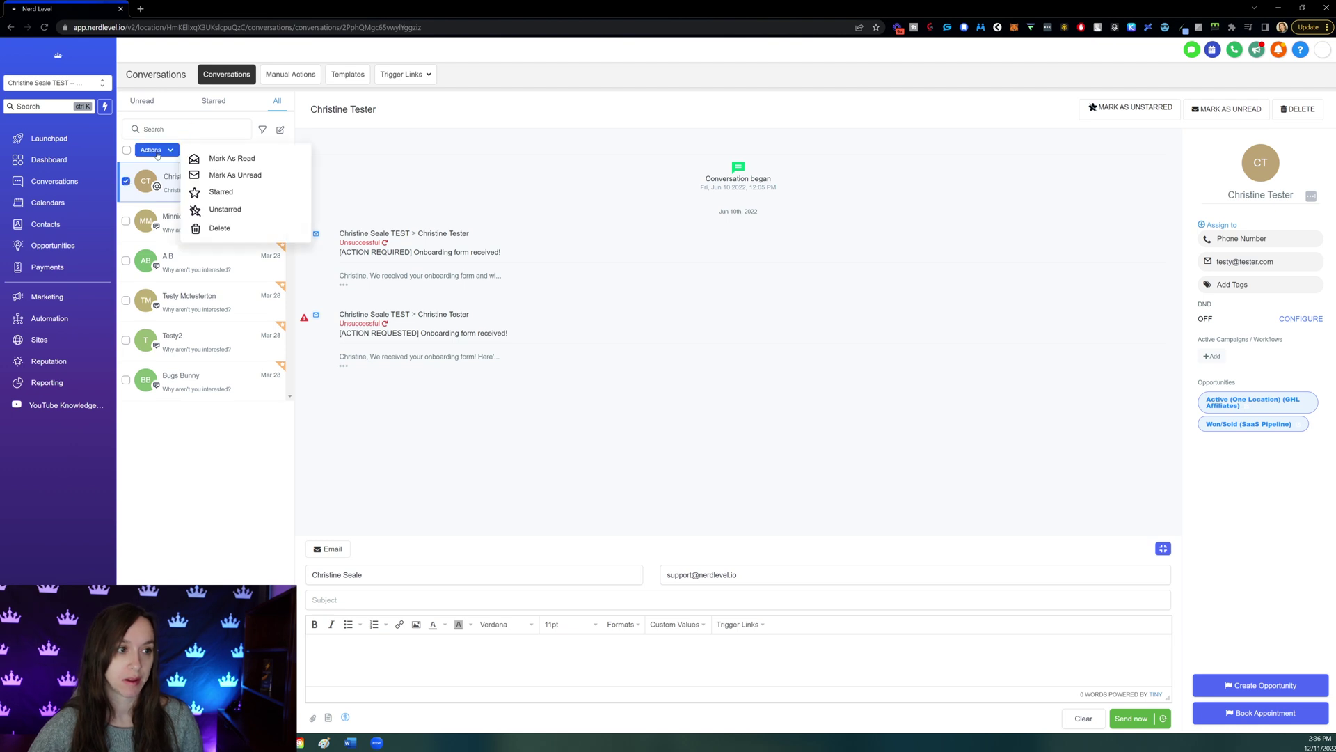
{"action": "left_click", "coordinate": [222, 209]}
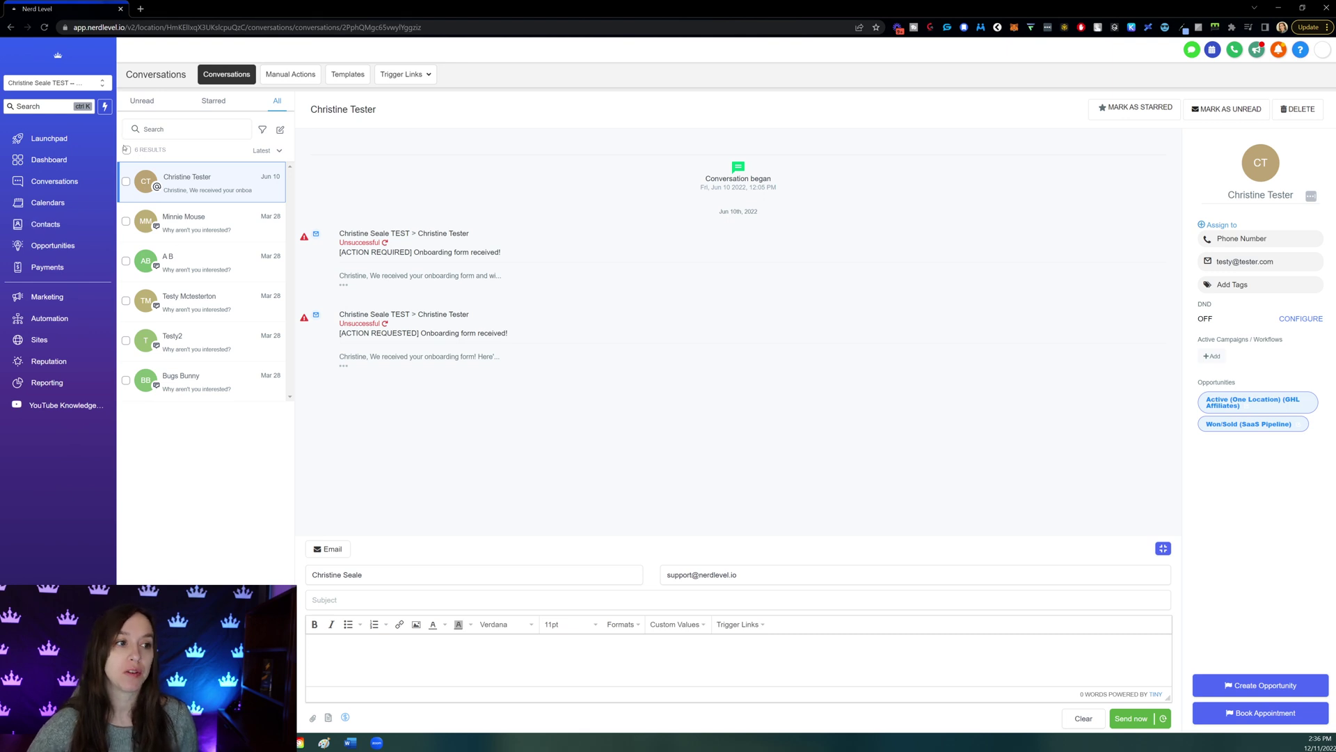
{"action": "left_click", "coordinate": [126, 150]}
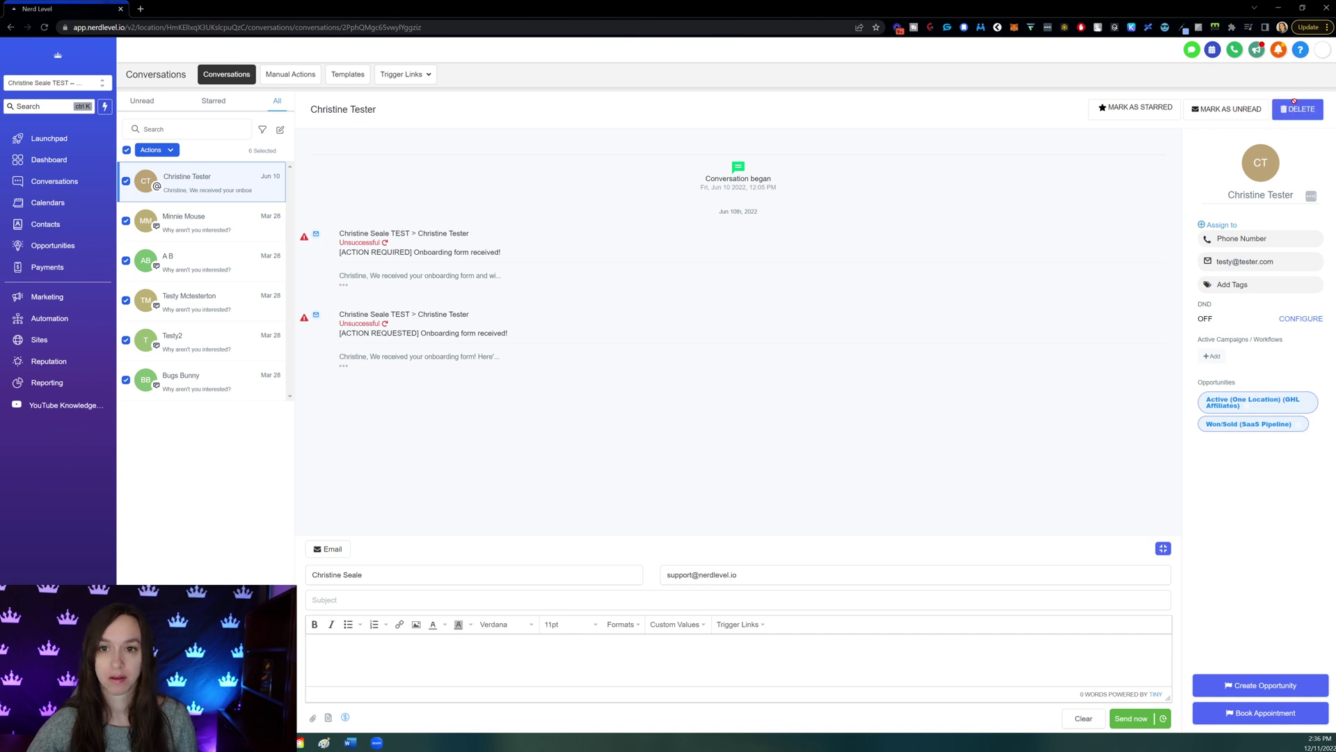
{"action": "left_click", "coordinate": [152, 149]}
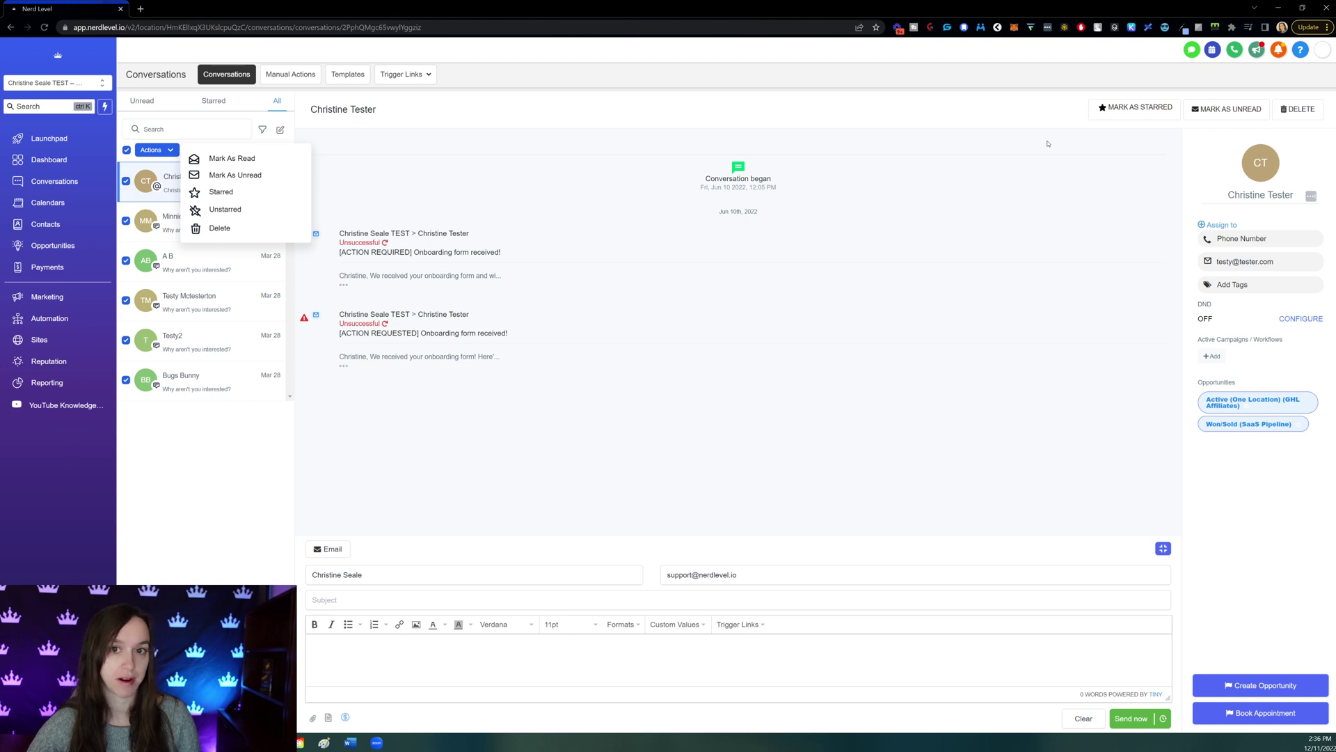
{"action": "left_click", "coordinate": [162, 150]}
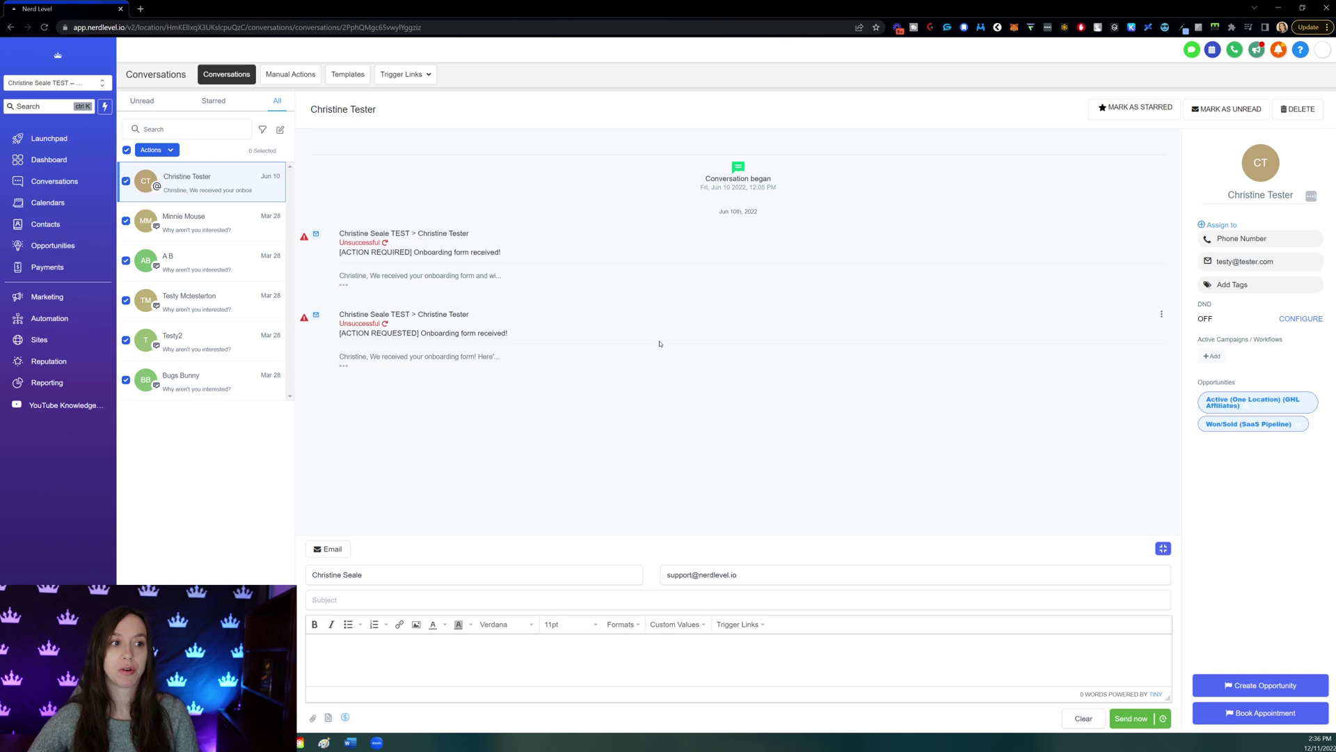
{"action": "left_click", "coordinate": [126, 150]}
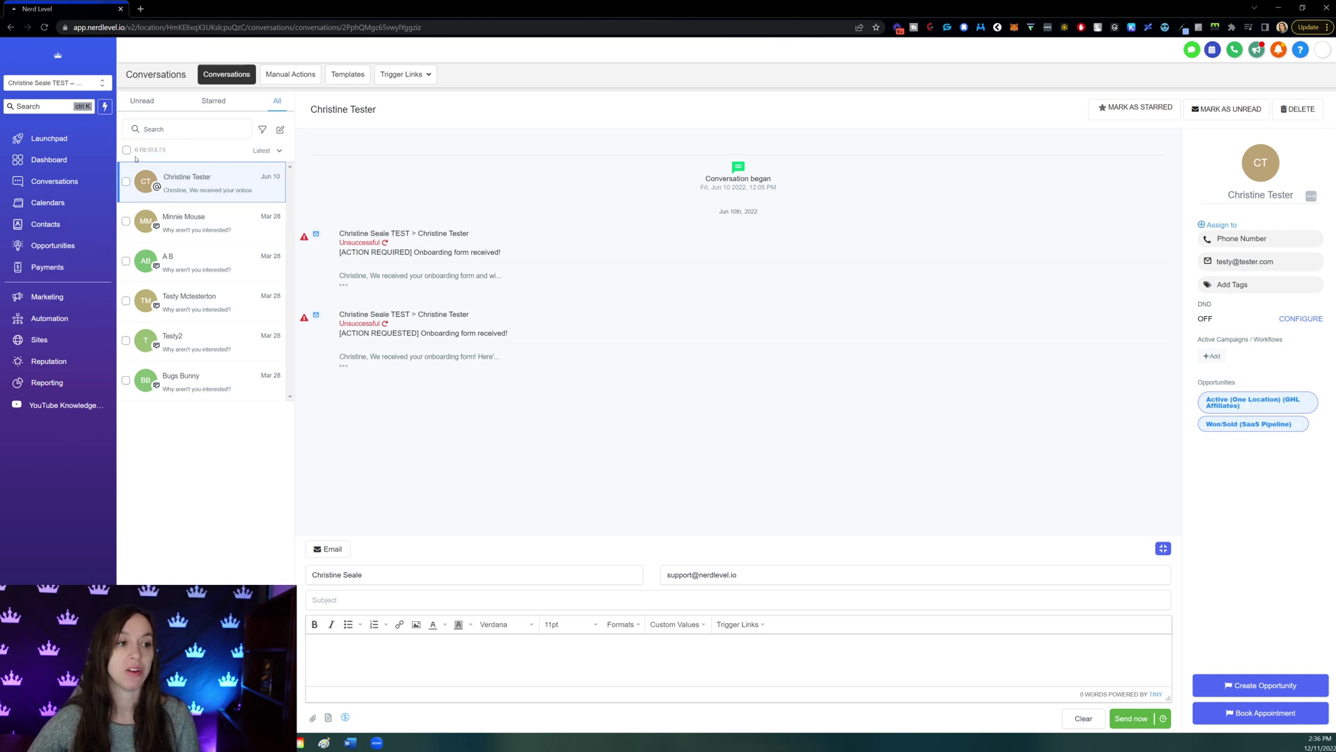
Apply a Quick Filters Last Message Channel filter set to Email
{"action": "left_click", "coordinate": [263, 131]}
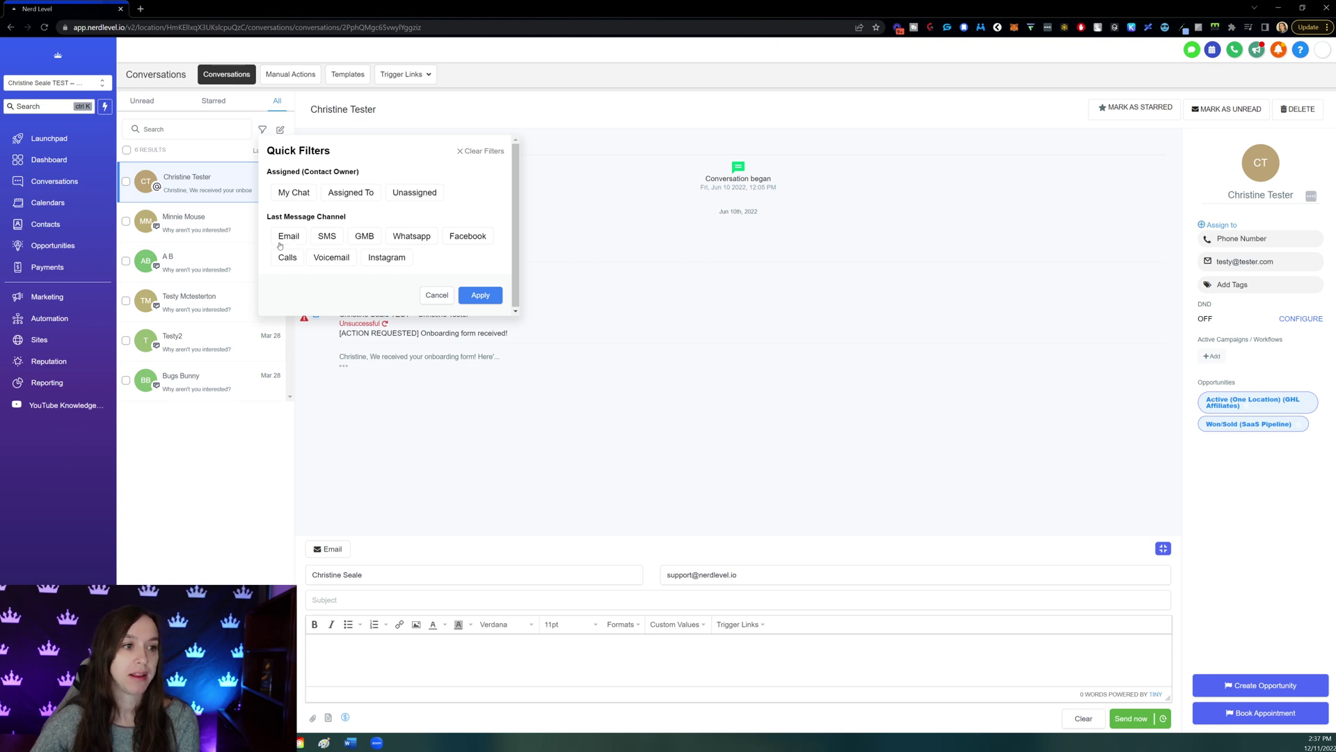
{"action": "left_click_drag", "start_coordinate": [272, 219], "coordinate": [347, 219]}
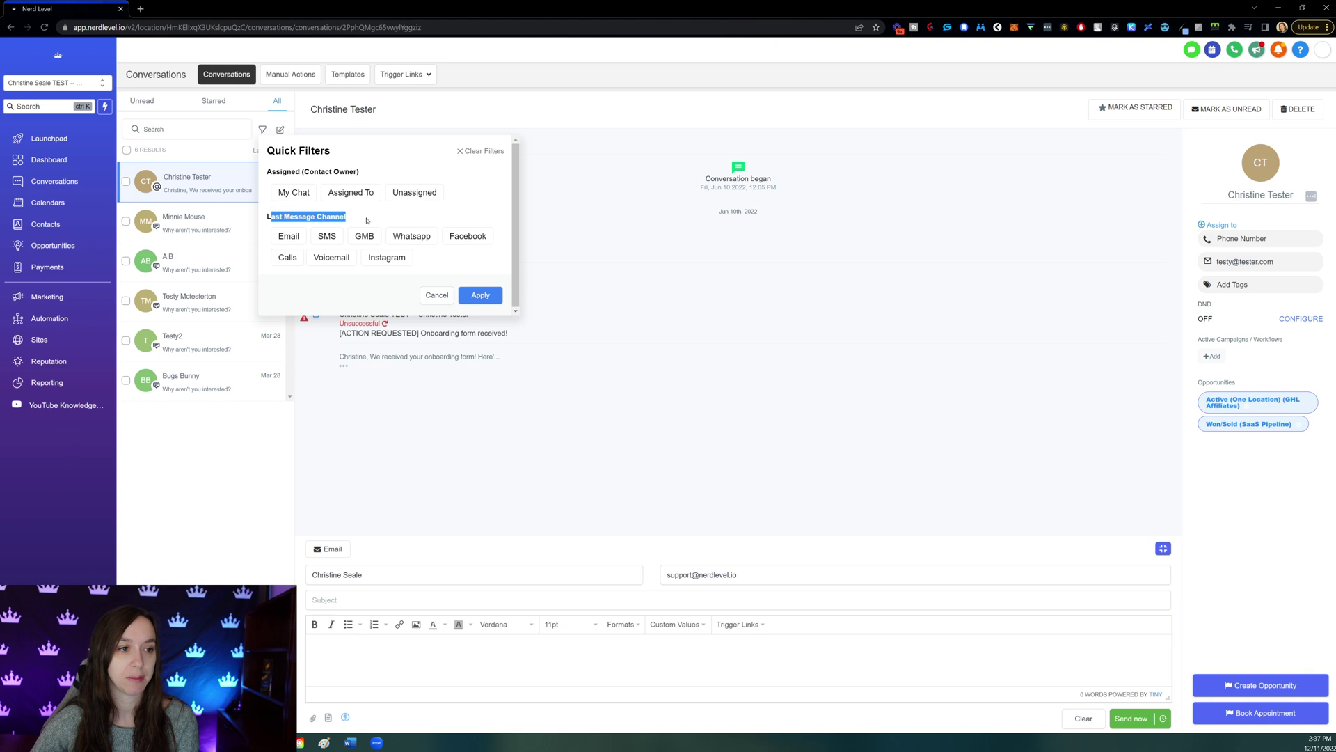
{"action": "left_click", "coordinate": [370, 220]}
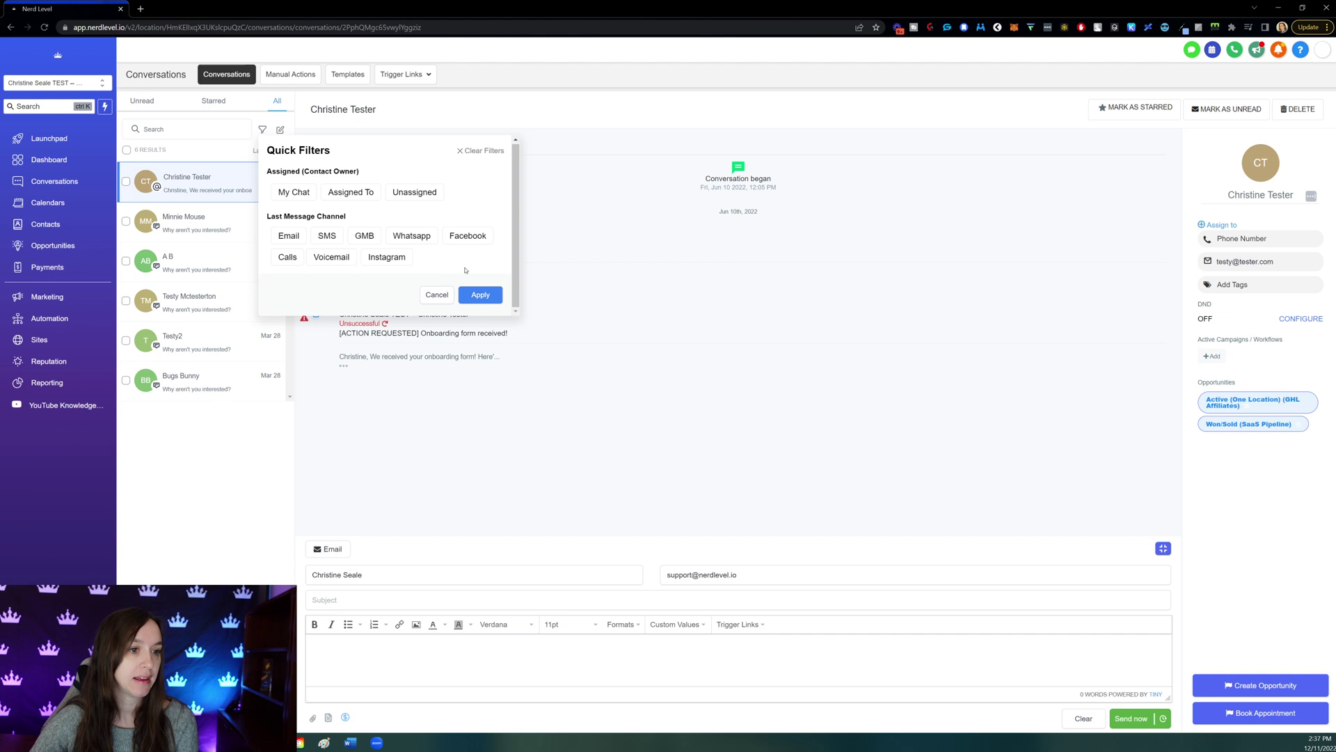
{"action": "left_click", "coordinate": [289, 238]}
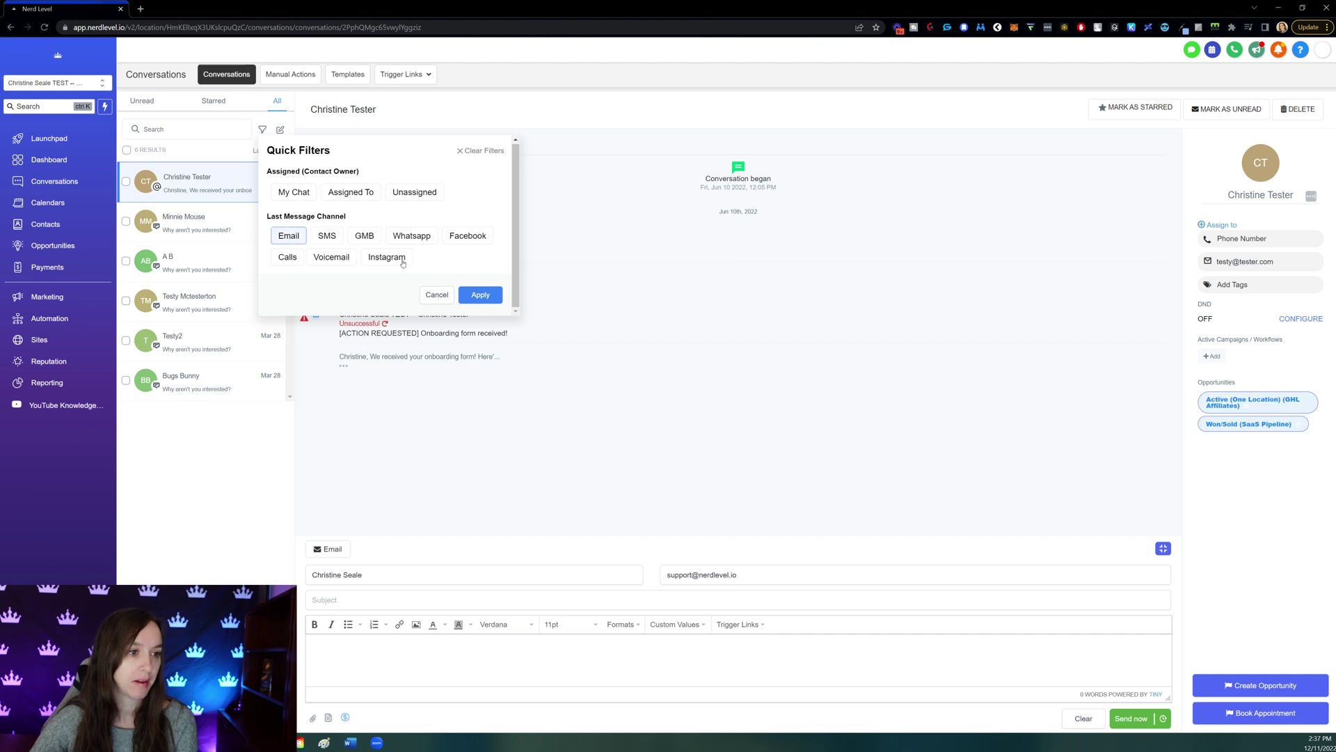
{"action": "left_click", "coordinate": [469, 295]}
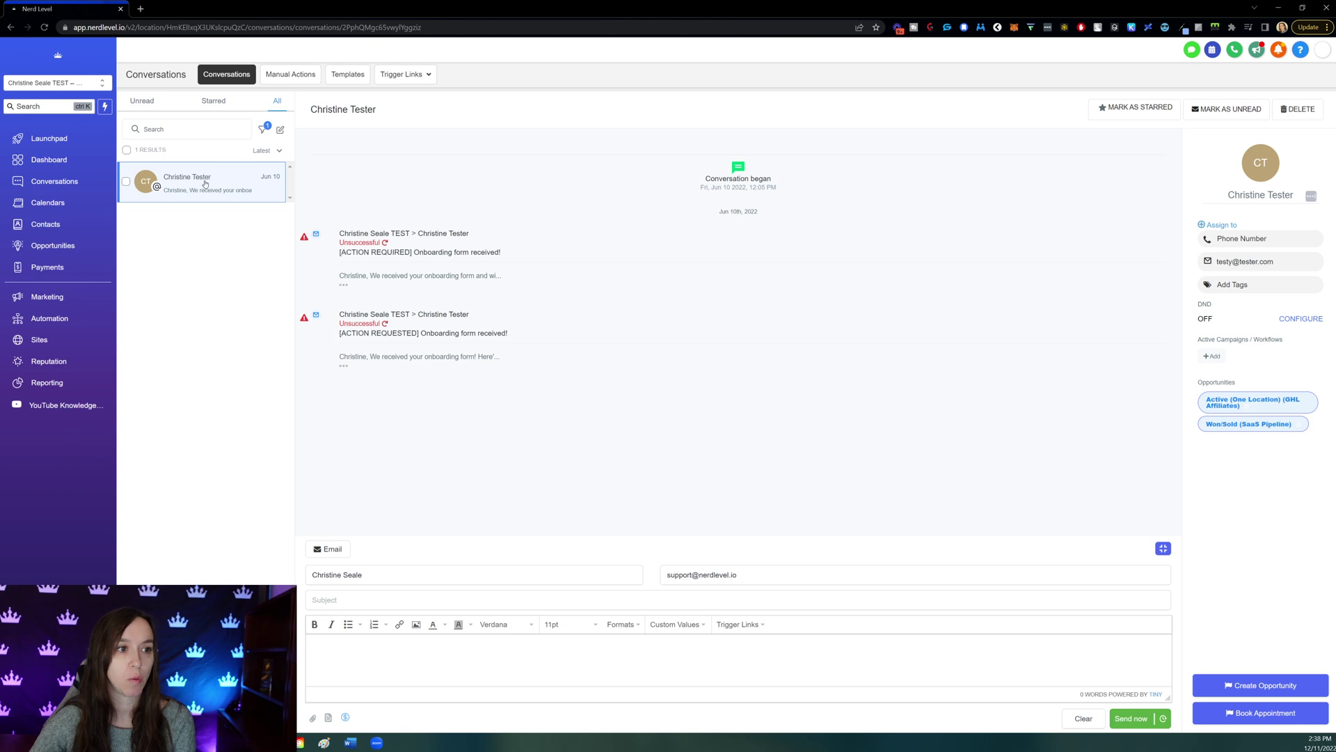
Switch the channel filter to SMS, then open and dismiss the New message form
{"action": "left_click", "coordinate": [263, 129]}
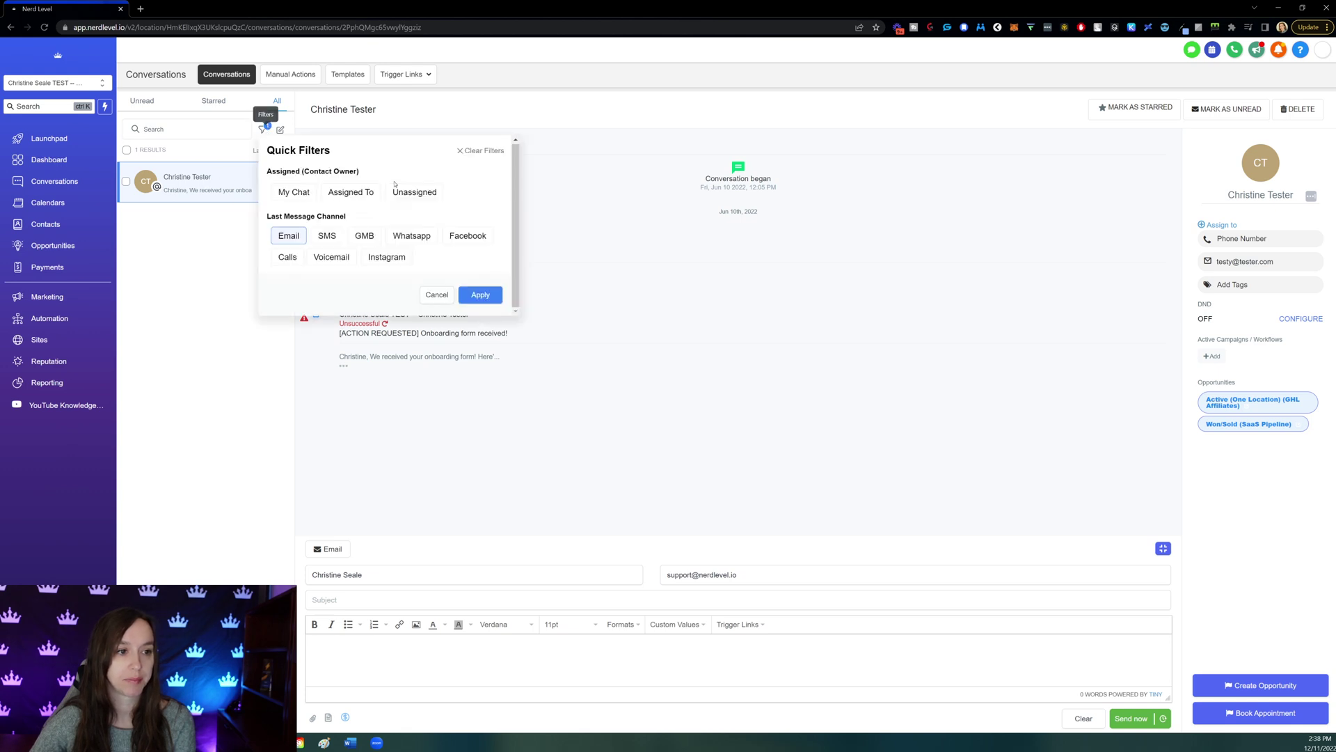
{"action": "left_click", "coordinate": [326, 236]}
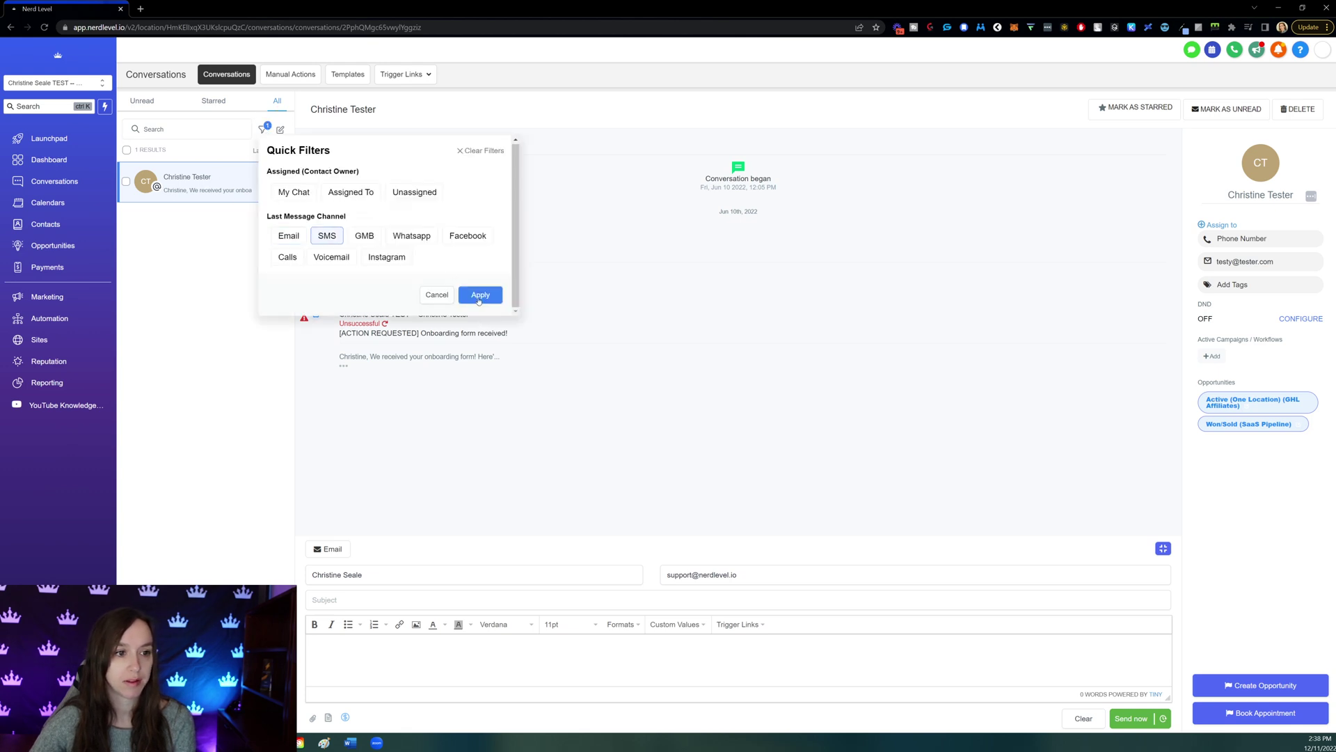
{"action": "left_click", "coordinate": [479, 294]}
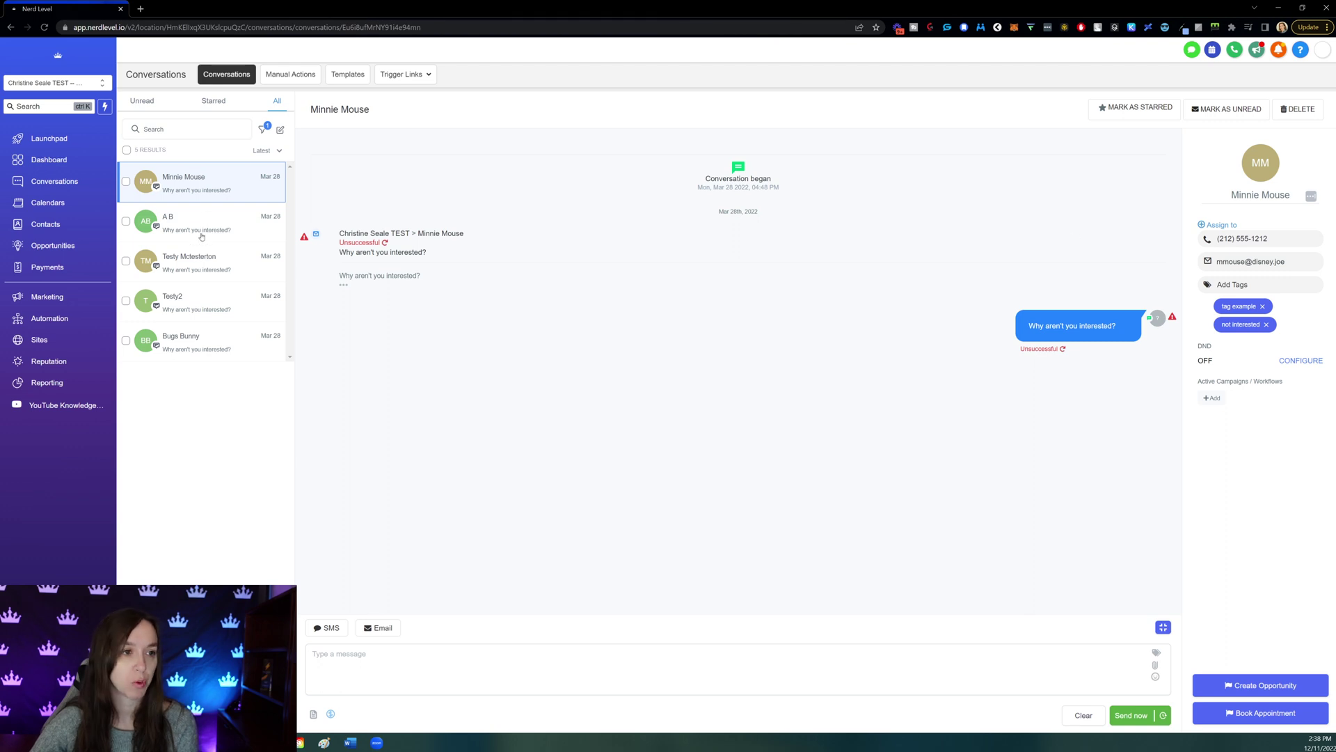
{"action": "left_click", "coordinate": [280, 130]}
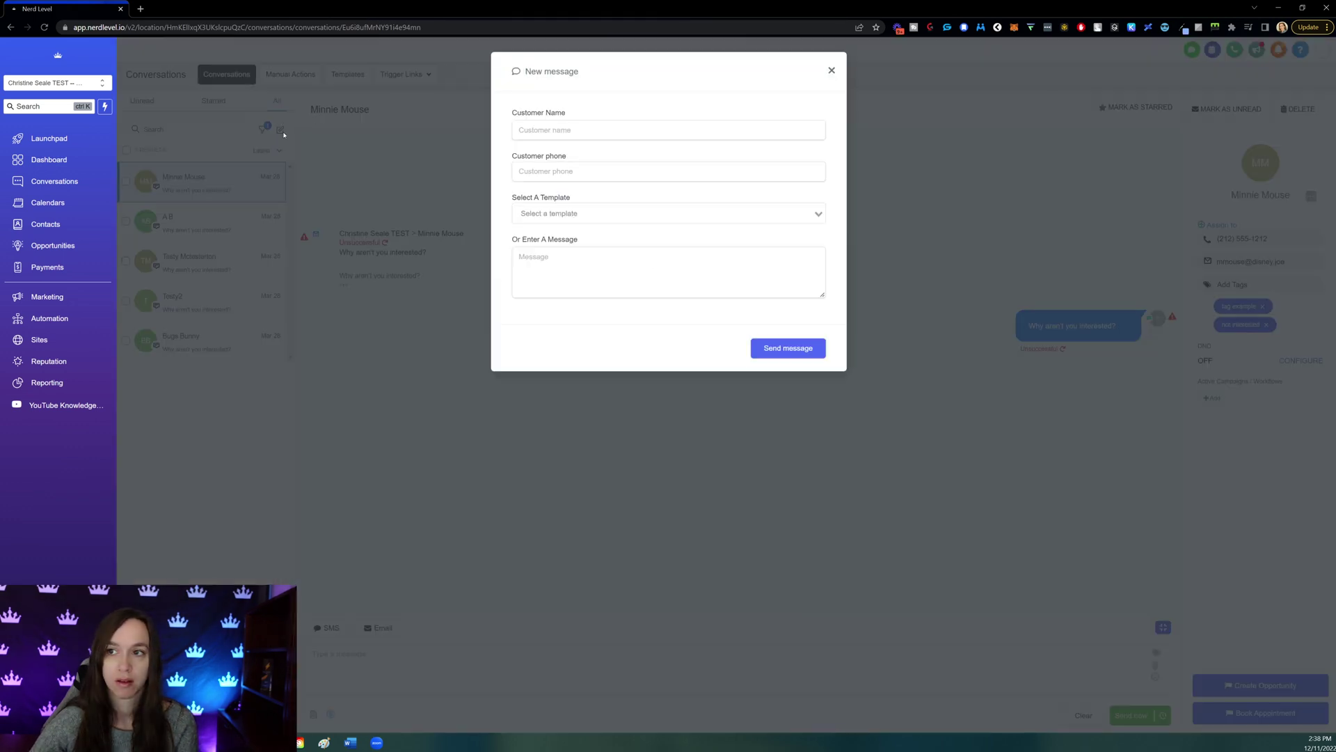
{"action": "left_click", "coordinate": [831, 70]}
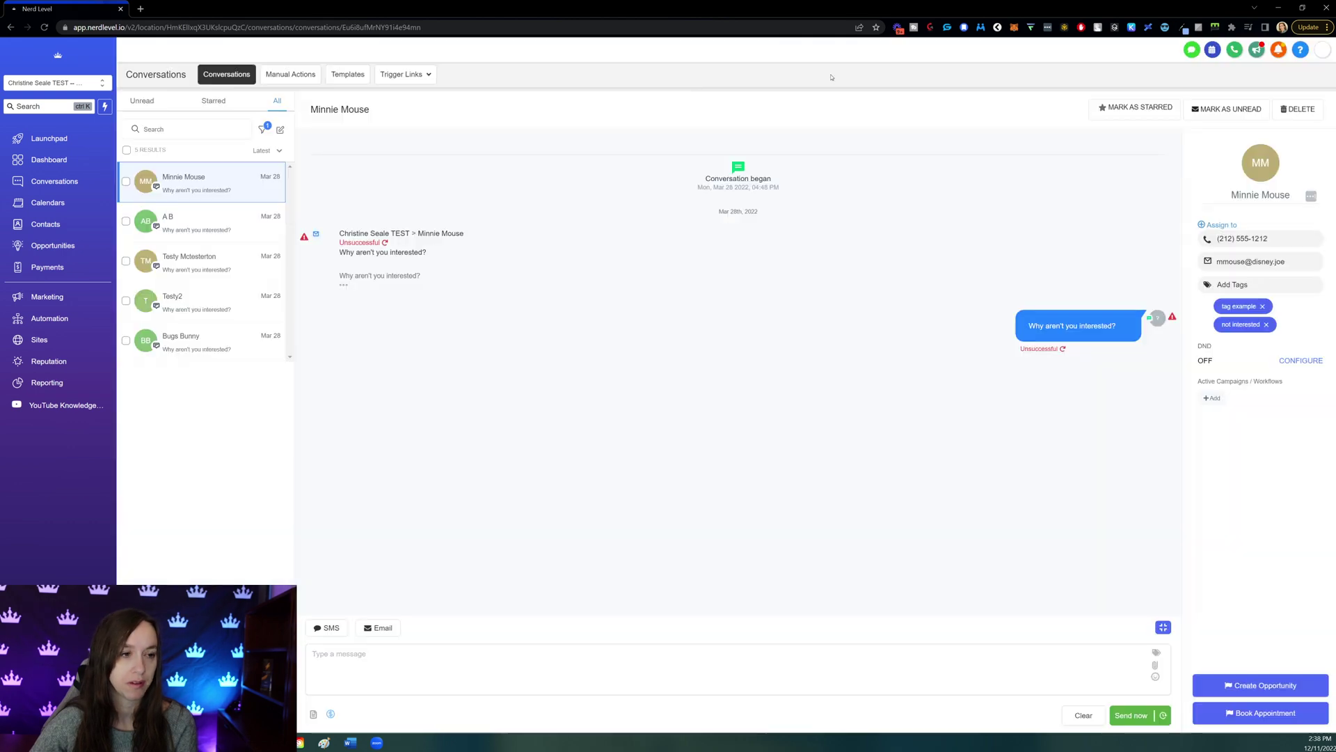
Sort by Oldest, revert to Latest, and bring up Quick Filters again
{"action": "left_click", "coordinate": [268, 152]}
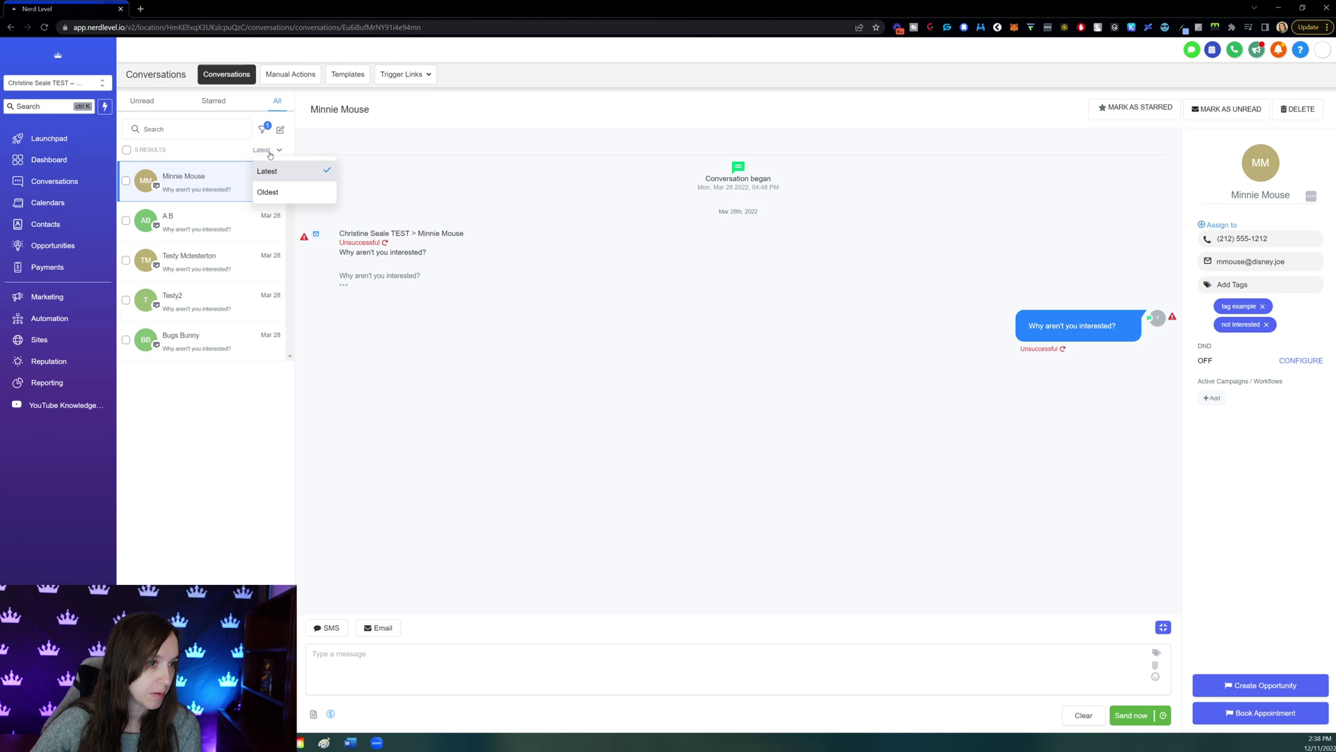
{"action": "left_click", "coordinate": [268, 192]}
{"action": "left_click", "coordinate": [268, 149]}
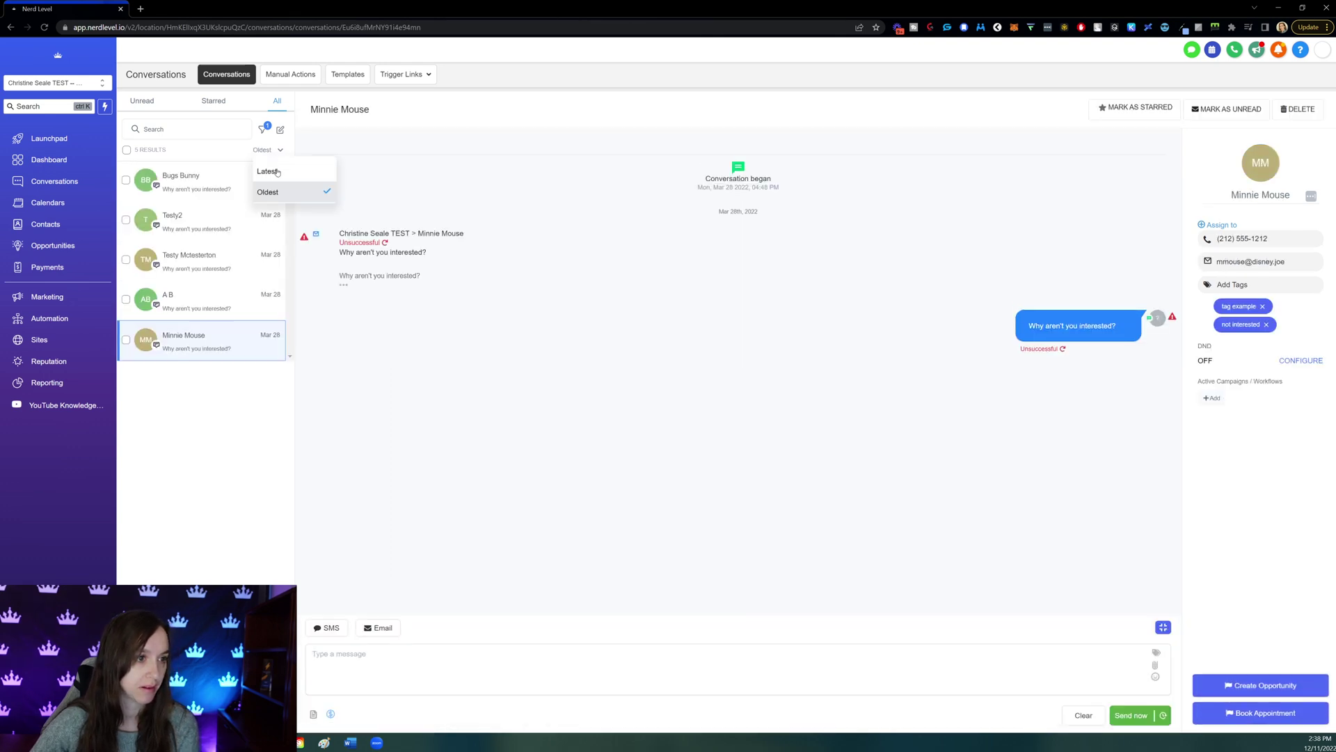
{"action": "left_click", "coordinate": [277, 172]}
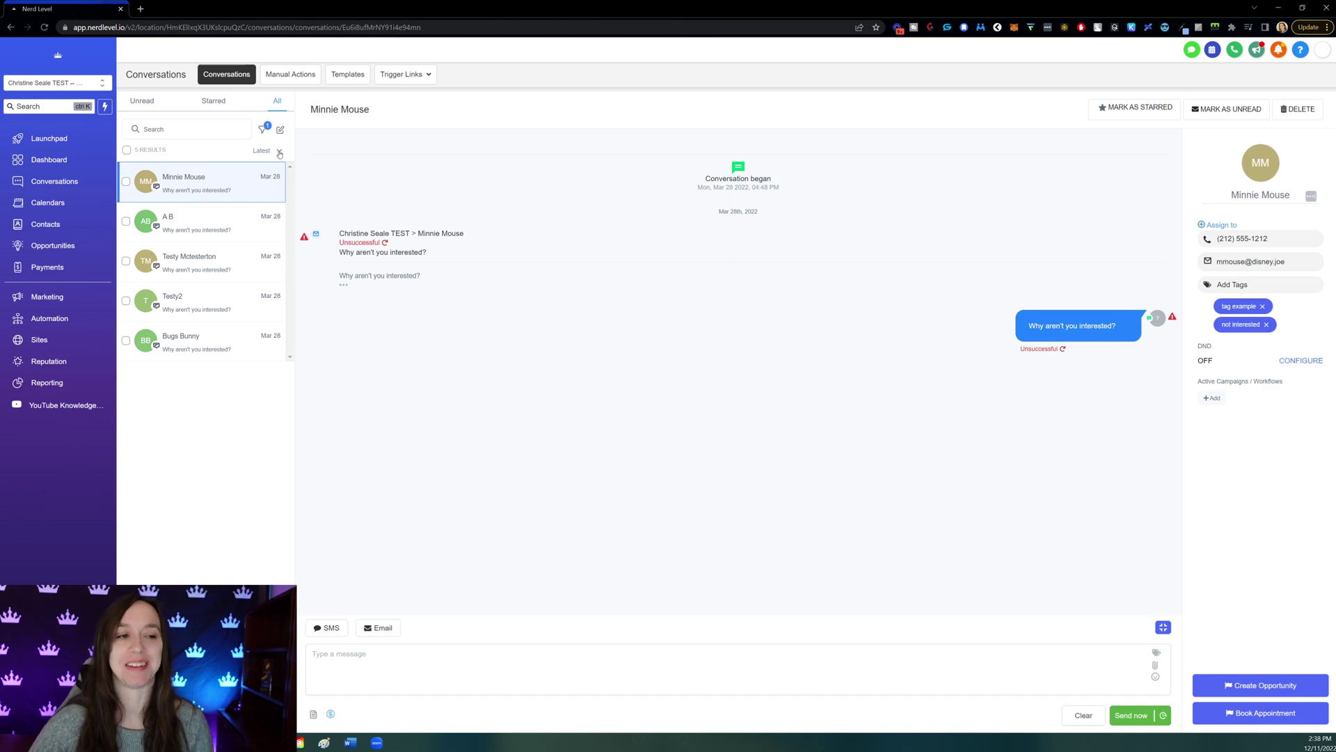
{"action": "left_click", "coordinate": [263, 129]}
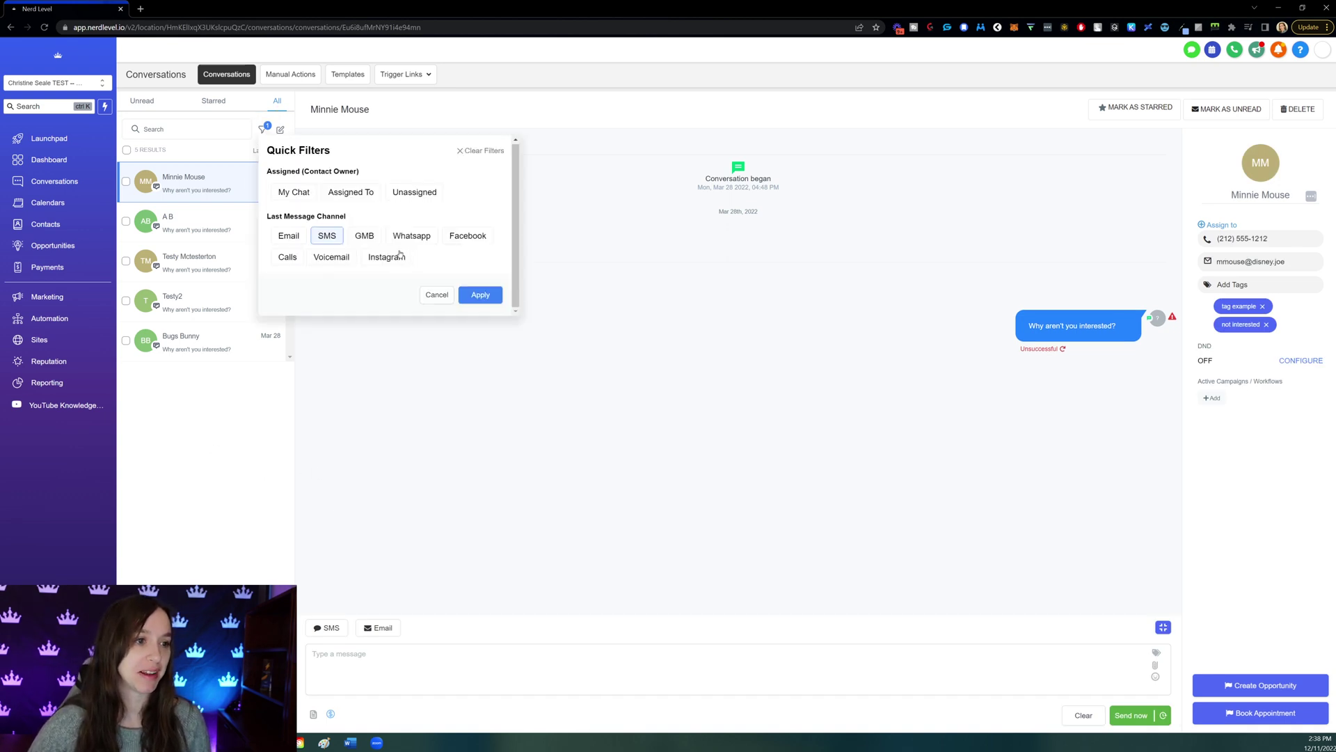
Clear the SMS channel filter in Quick Filters to list all six conversations
{"action": "left_click", "coordinate": [261, 130]}
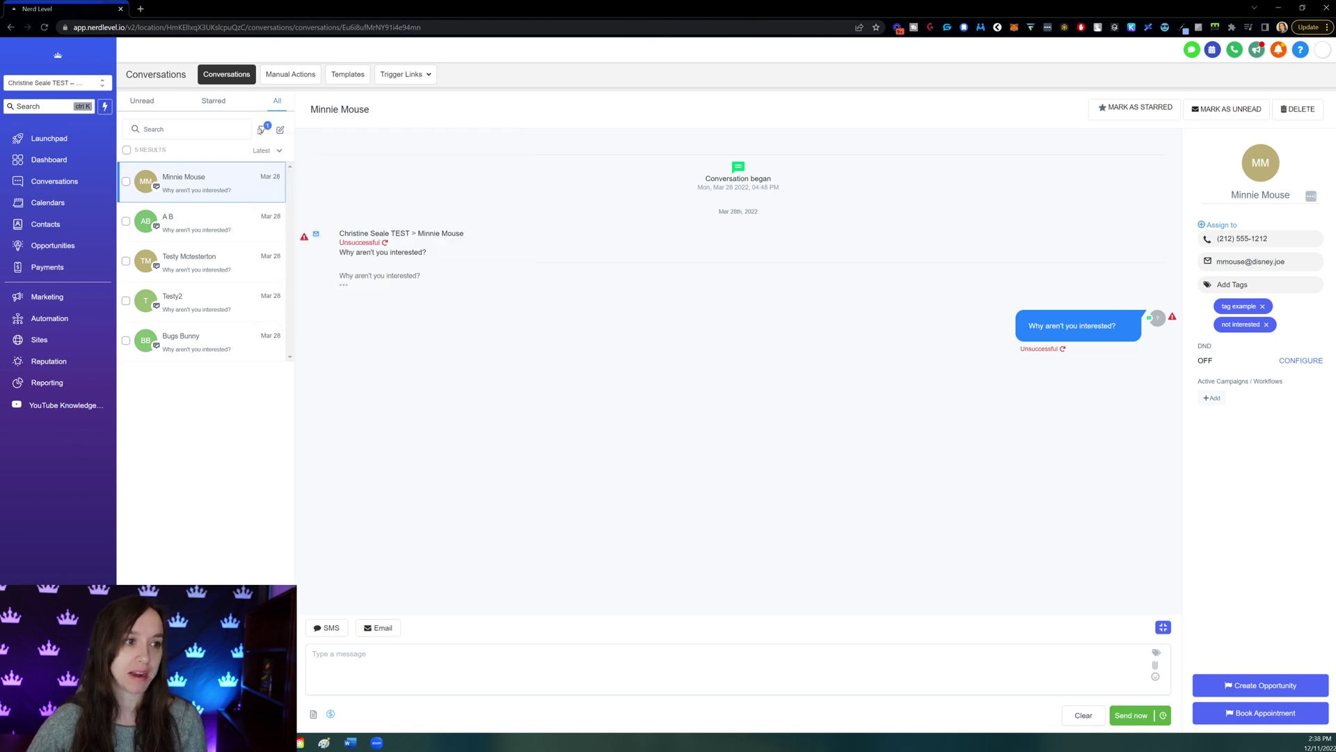
{"action": "left_click", "coordinate": [261, 130]}
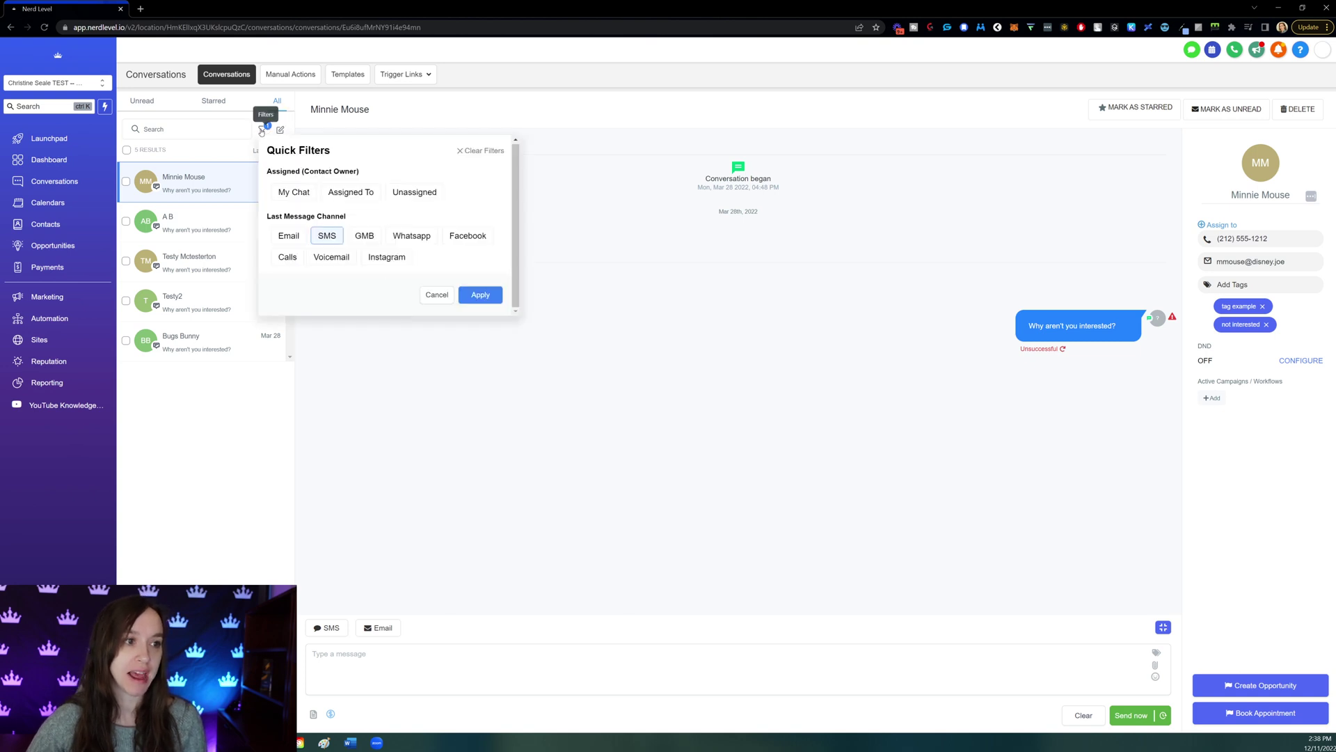
{"action": "left_click", "coordinate": [482, 296]}
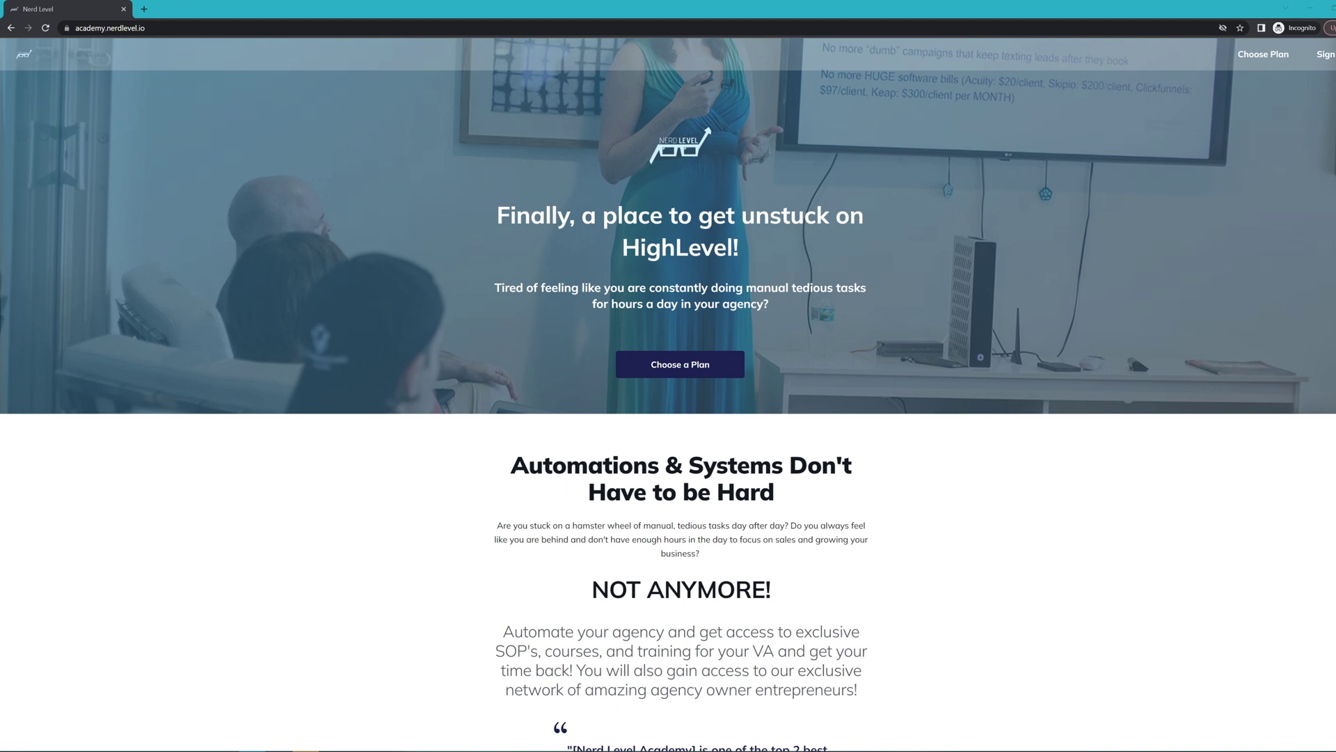
Scroll the academy sales page, then switch to the Courses window and scroll its list
{"action": "scroll", "coordinate": [1163, 395], "scroll_direction": "down", "scroll_amount": 8}
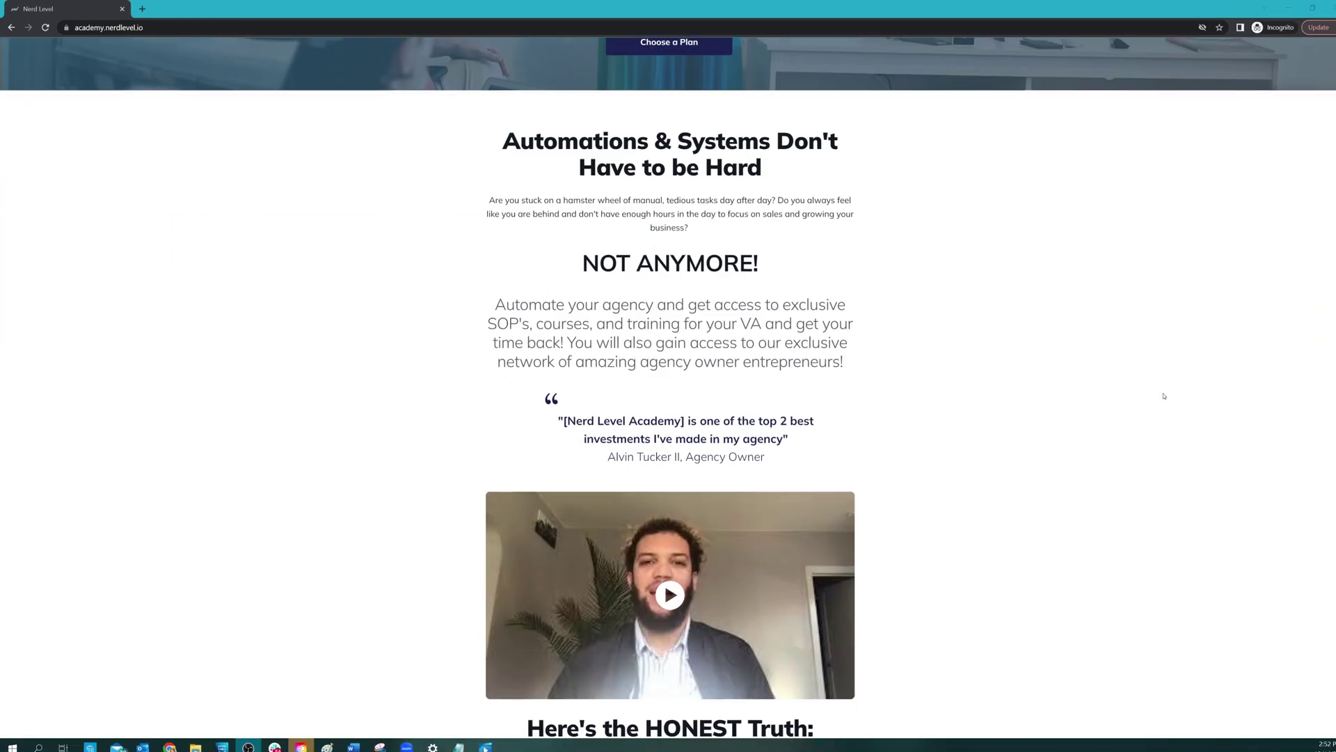
{"action": "scroll", "coordinate": [1164, 395], "scroll_direction": "down", "scroll_amount": 14}
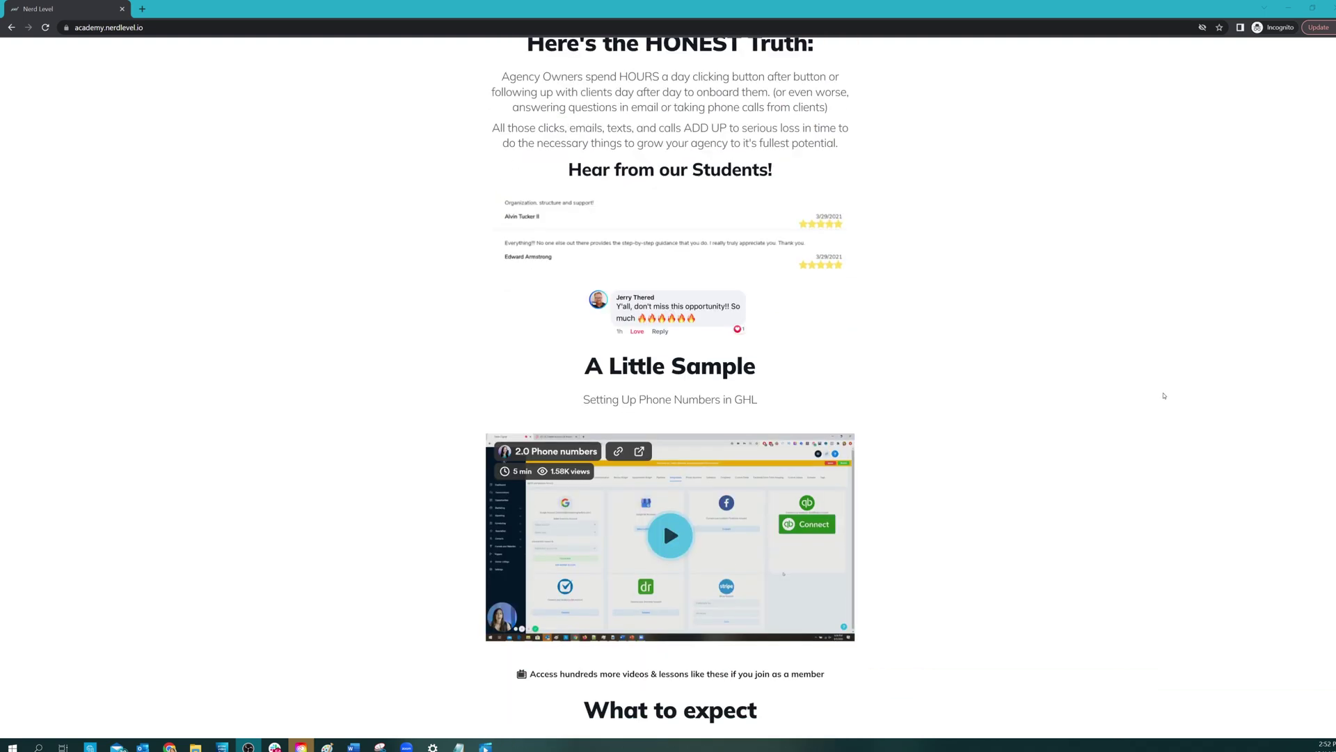
{"action": "scroll", "coordinate": [1164, 395], "scroll_direction": "down", "scroll_amount": 7}
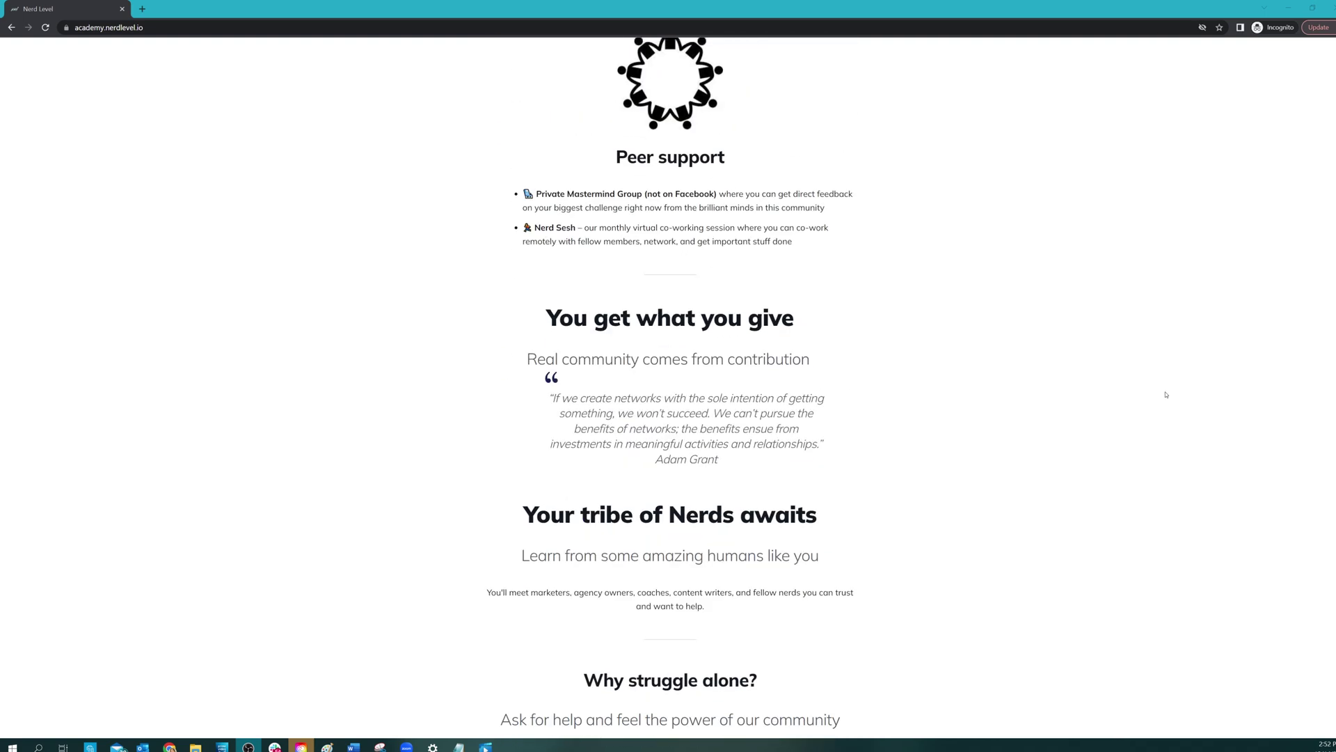
{"action": "key", "text": "alt+Tab"}
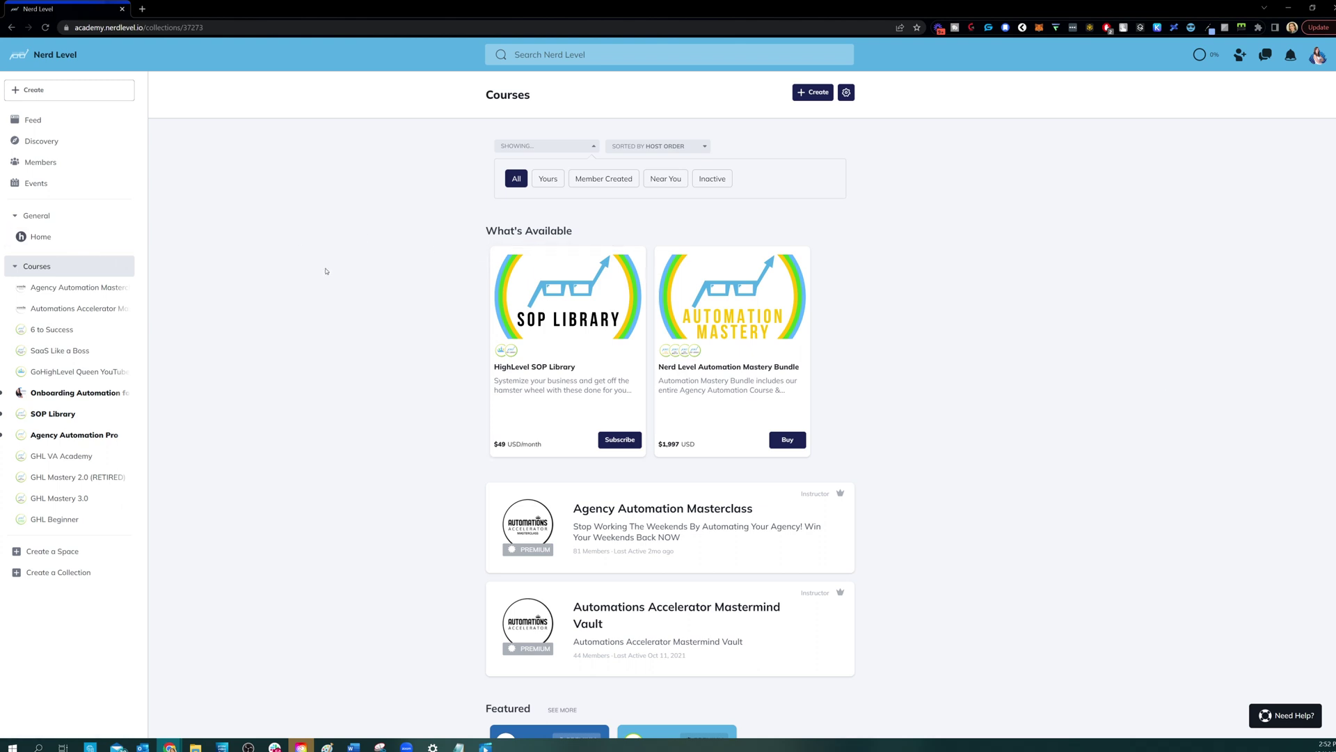
{"action": "scroll", "coordinate": [313, 274], "scroll_direction": "down", "scroll_amount": 6}
{"action": "scroll", "coordinate": [313, 279], "scroll_direction": "down", "scroll_amount": 8}
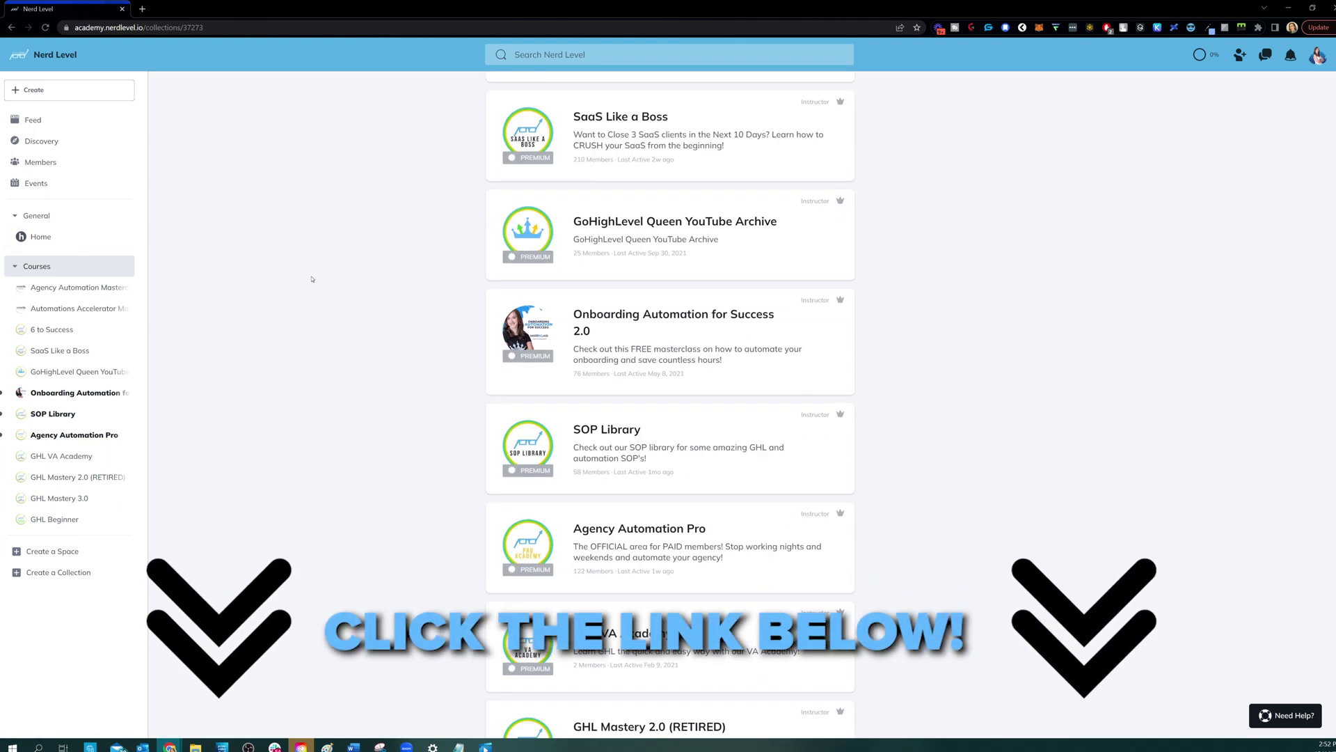